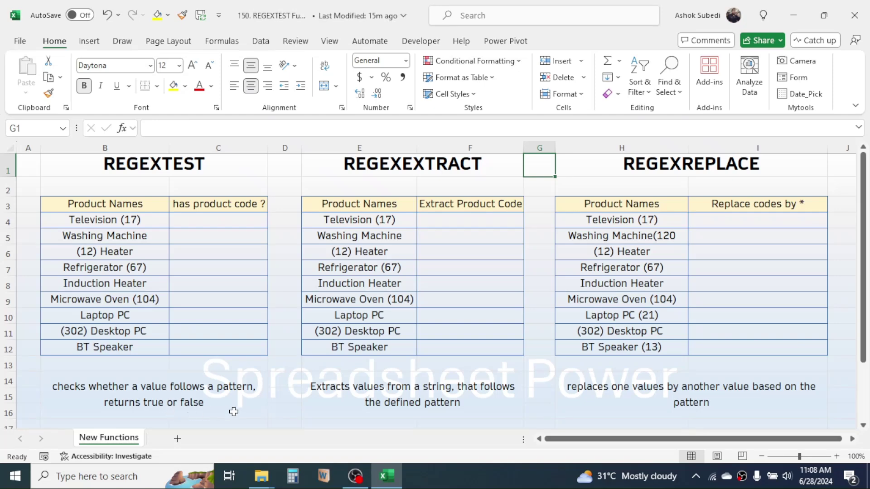
# Review the product names and the empty has product code result cells
pyautogui.moveTo(127, 205); pyautogui.dragTo(129, 330)
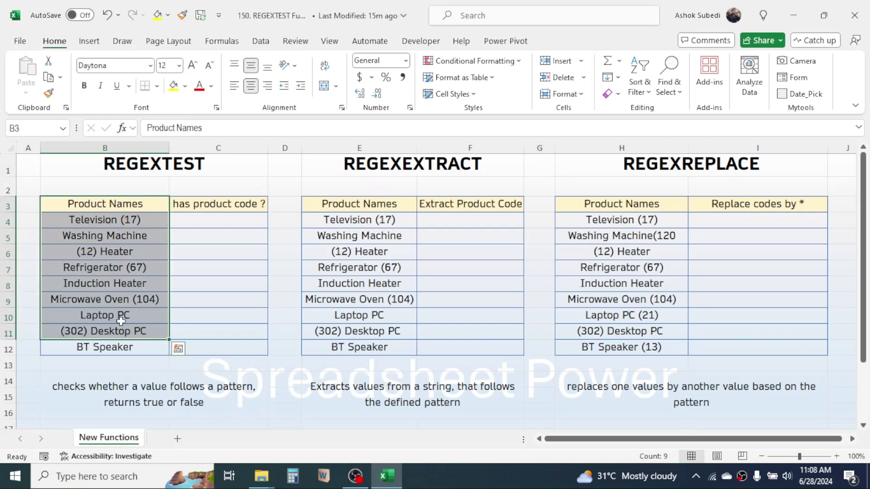
pyautogui.click(126, 236)
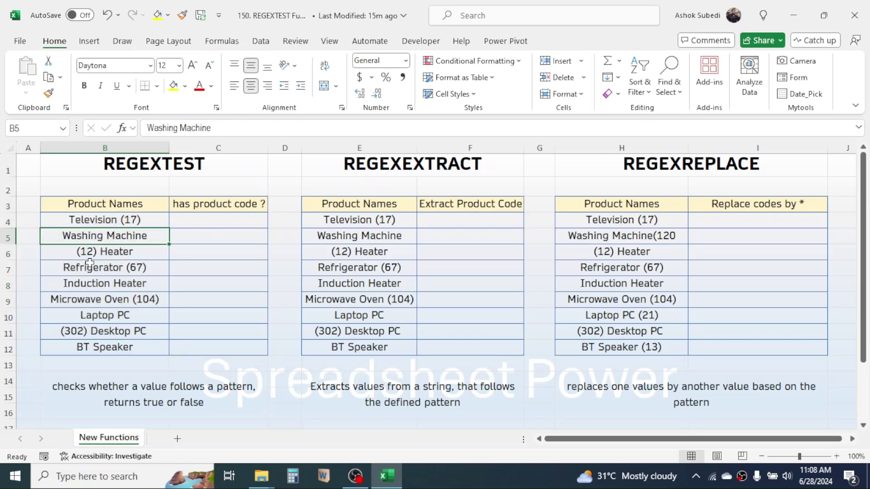
pyautogui.moveTo(229, 220); pyautogui.dragTo(230, 350)
pyautogui.click(125, 218)
pyautogui.moveTo(125, 218); pyautogui.dragTo(124, 283)
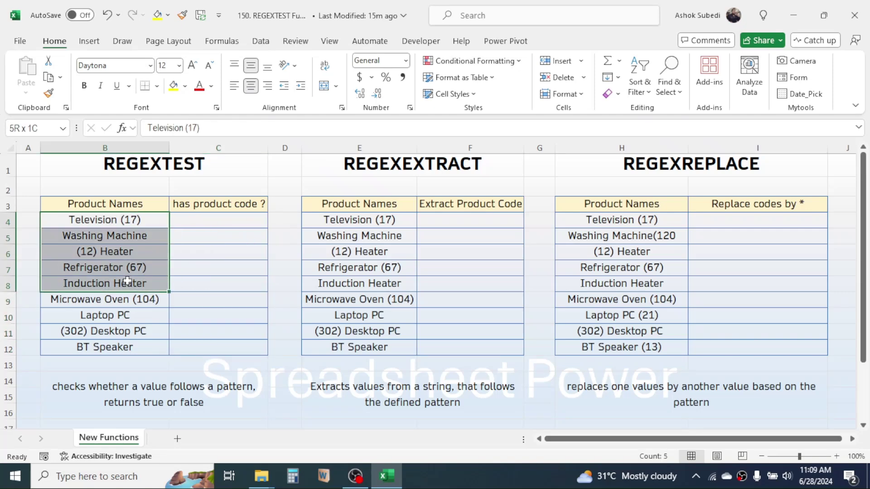
# Enter =REGEXTEST(B4,"[0-9]") in C4, returning TRUE for Television (17)
pyautogui.click(217, 219)
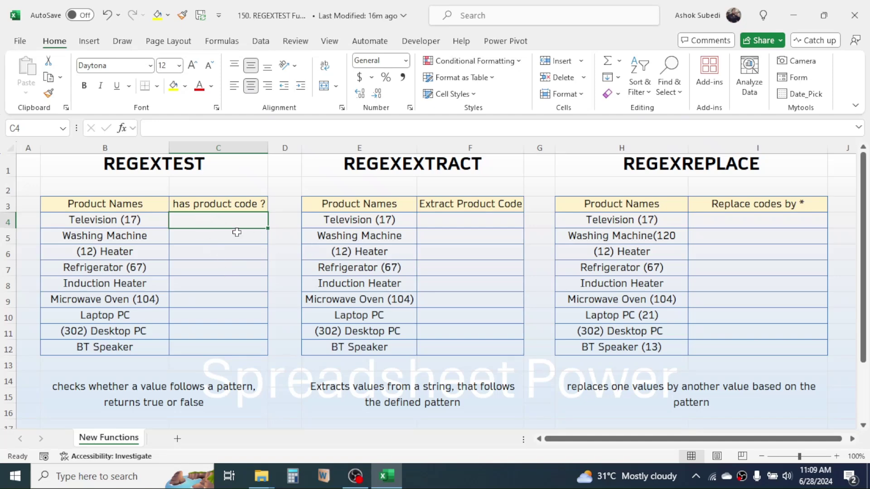
pyautogui.write('=')
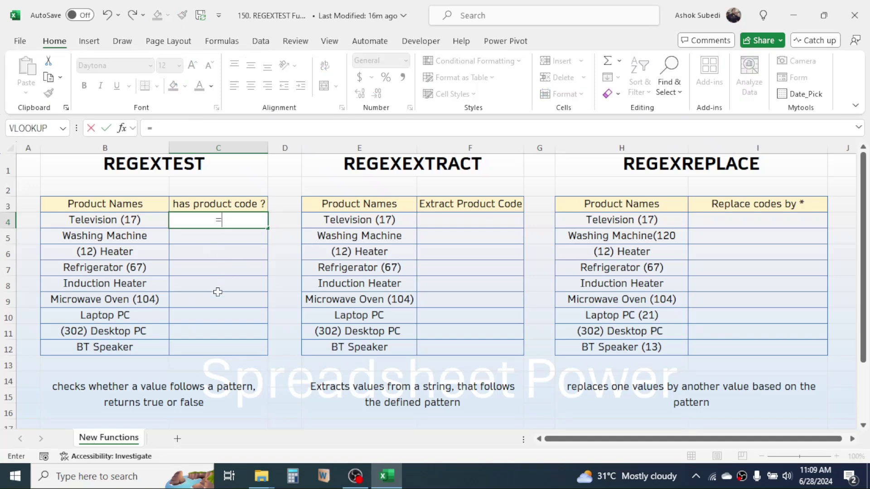
pyautogui.write('RE')
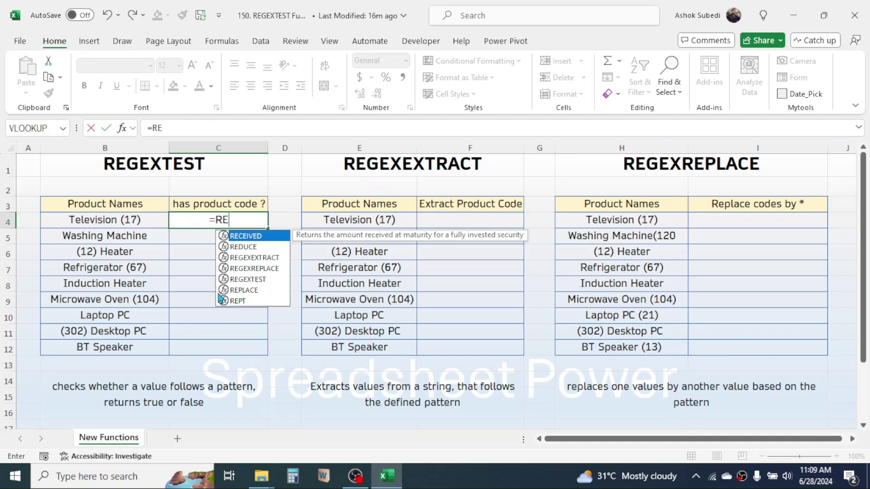
pyautogui.write('G')
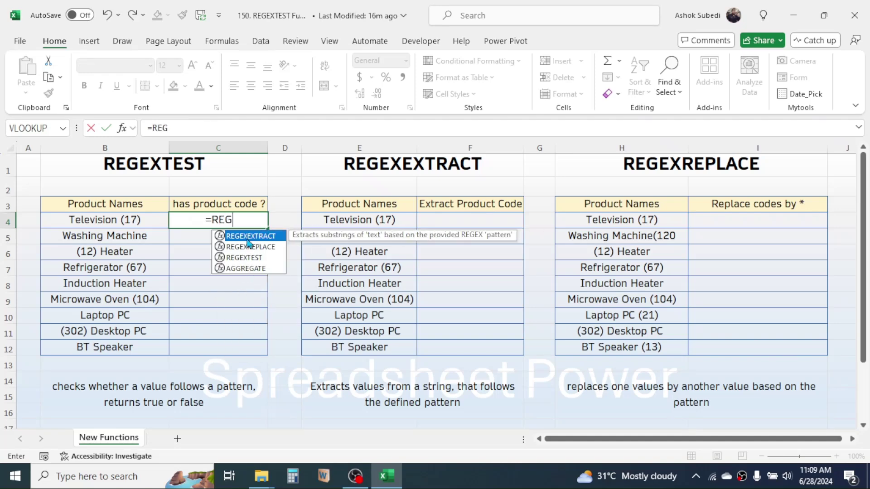
pyautogui.doubleClick(245, 258)
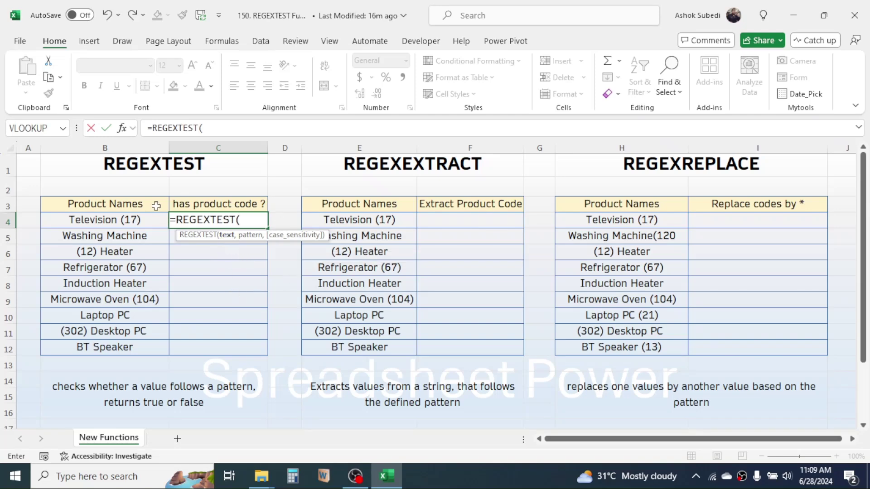
pyautogui.click(117, 220)
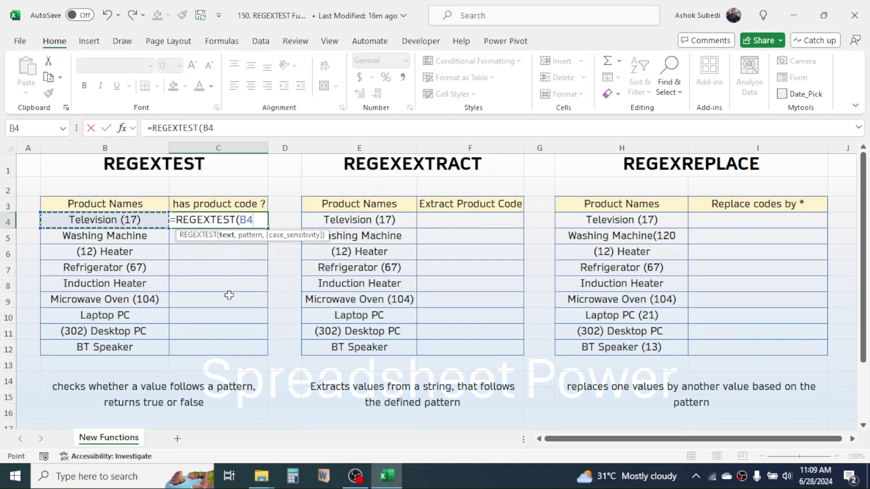
pyautogui.write(',')
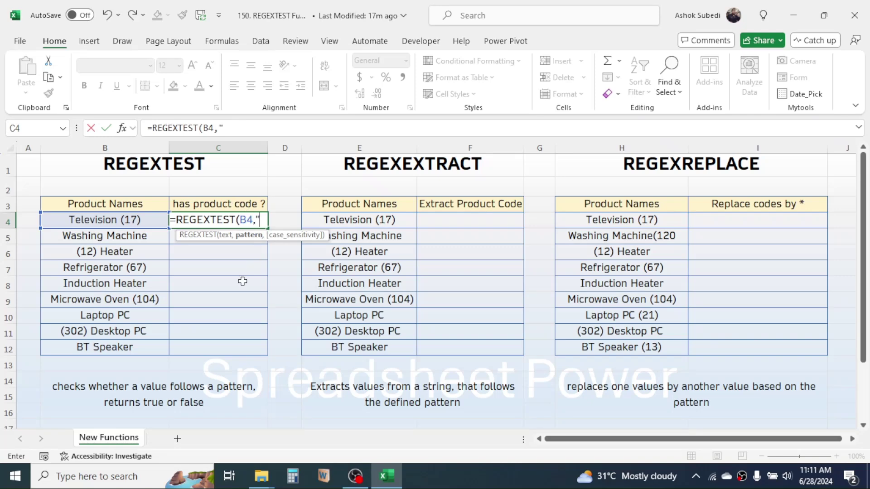
pyautogui.write('[0-9')
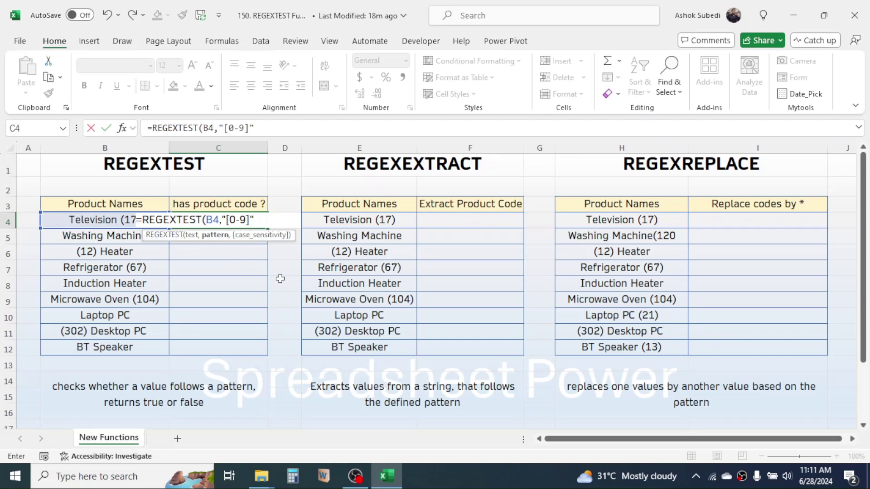
pyautogui.write(',')
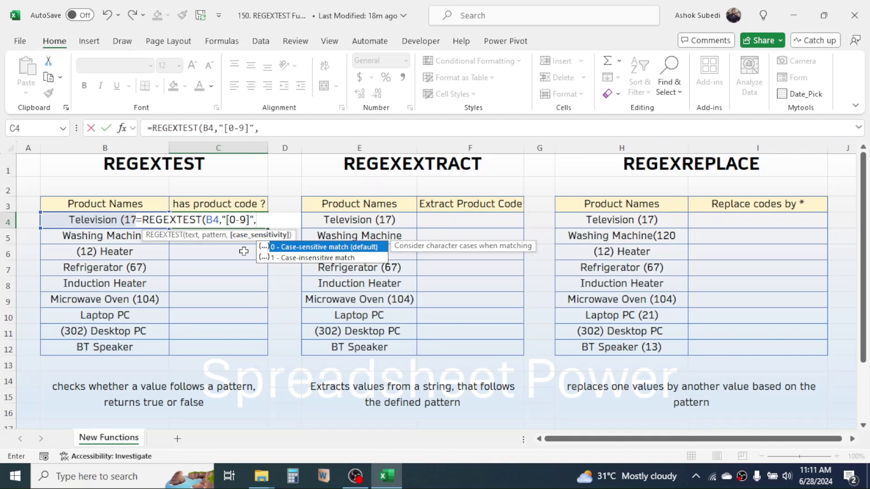
pyautogui.press('BackSpace')
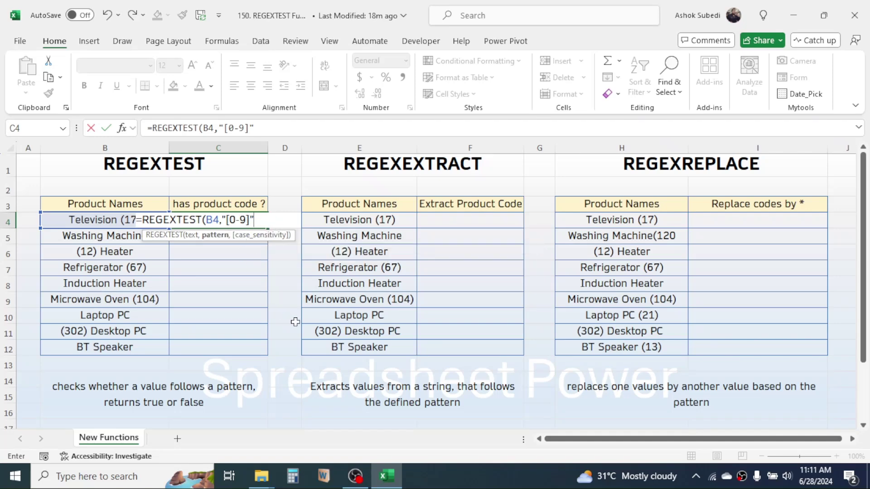
pyautogui.write(')')
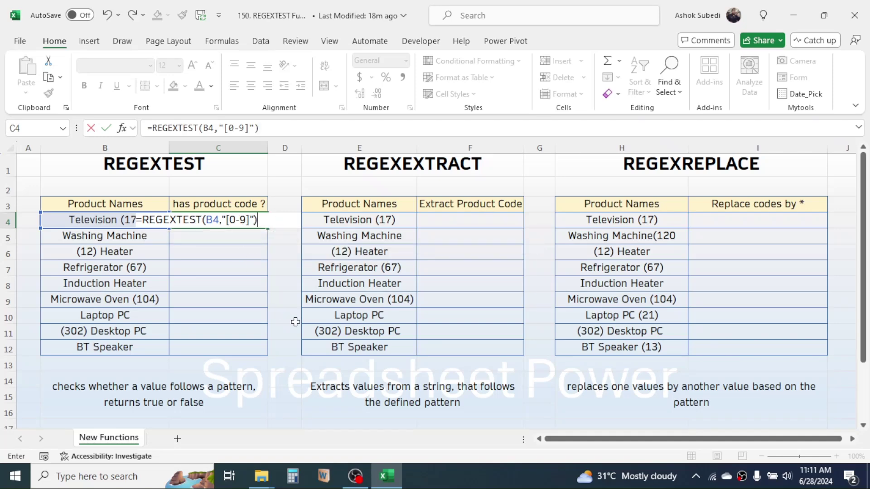
pyautogui.press('Return')
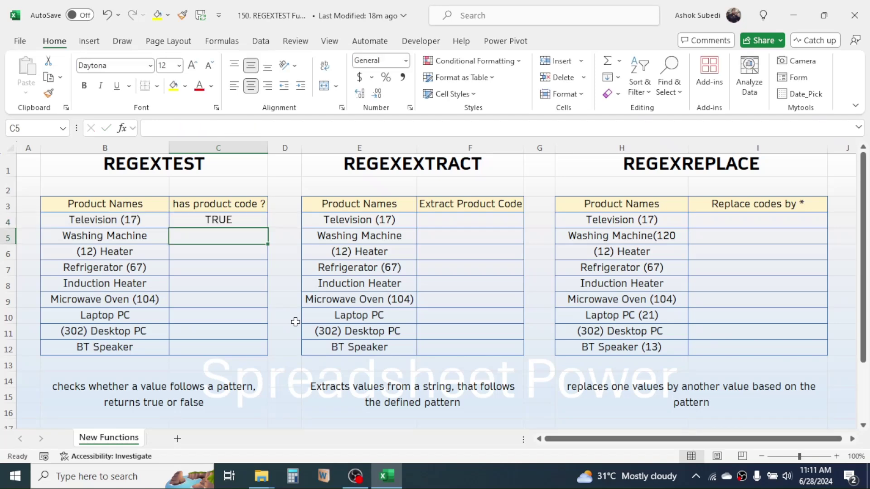
# Fill C4's REGEXTEST formula down to C12 and spot-check the copied TRUE/FALSE results
pyautogui.click(221, 222)
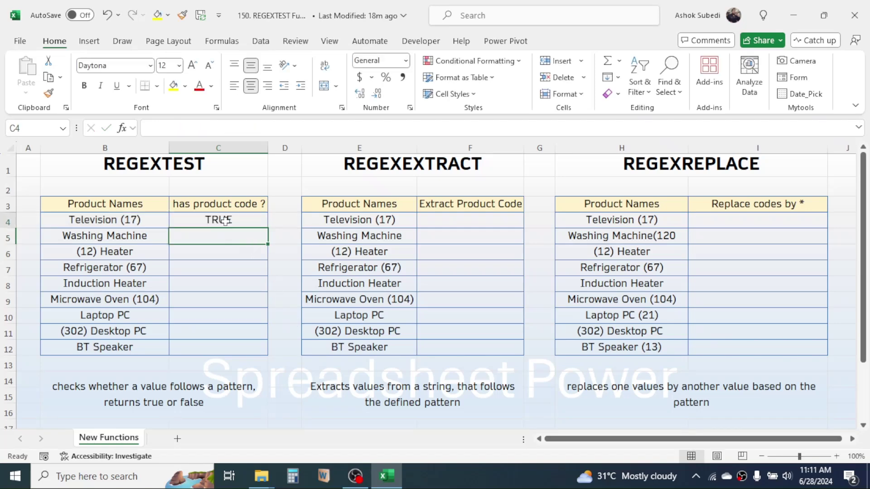
pyautogui.click(105, 220)
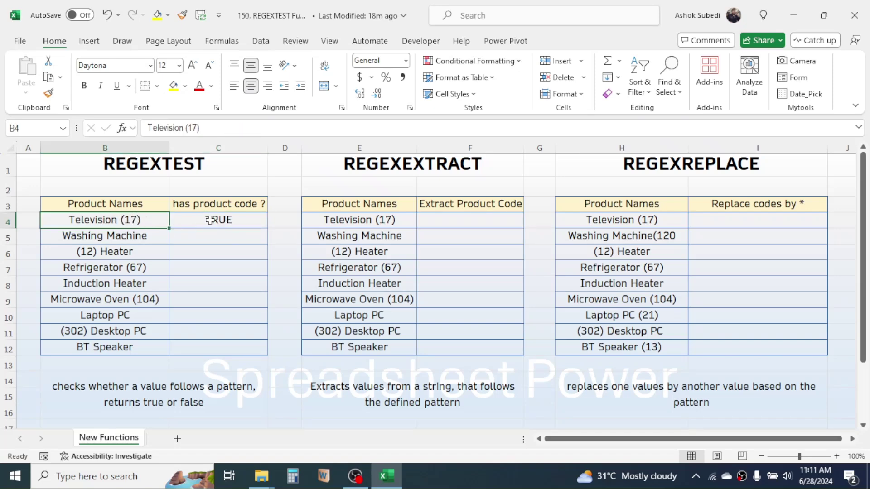
pyautogui.click(144, 238)
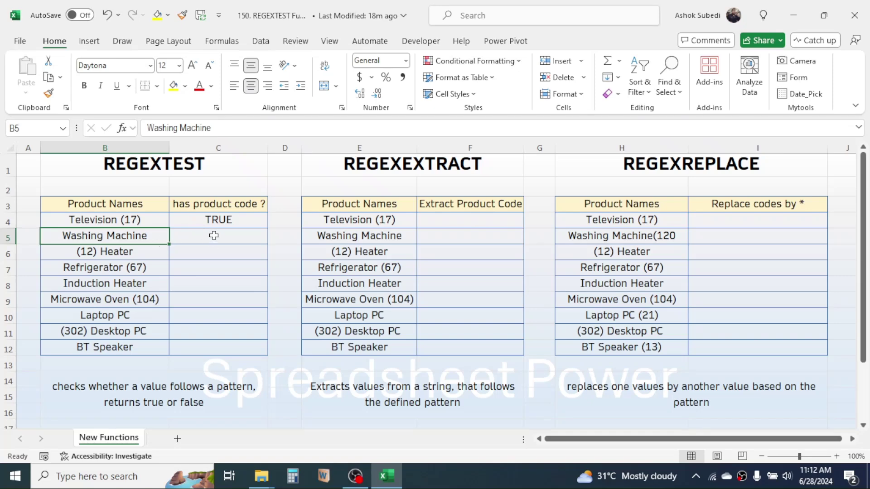
pyautogui.click(230, 219)
pyautogui.moveTo(267, 229); pyautogui.dragTo(258, 354)
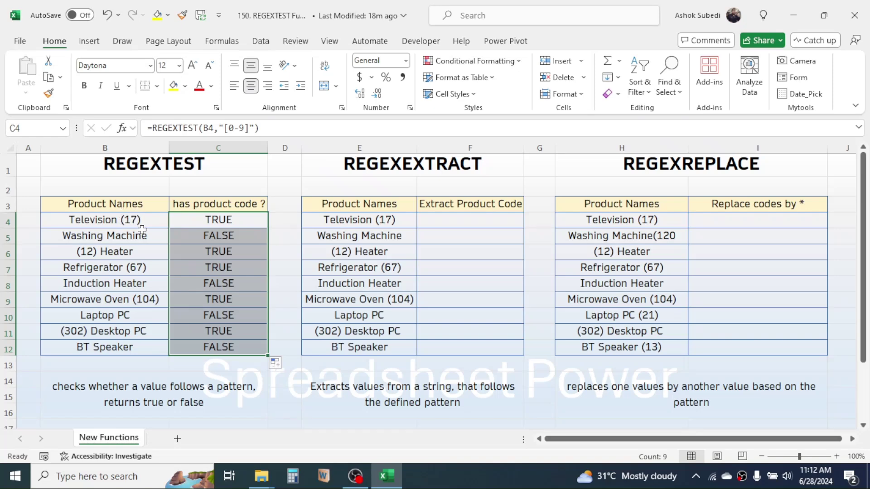
pyautogui.click(218, 223)
pyautogui.click(225, 252)
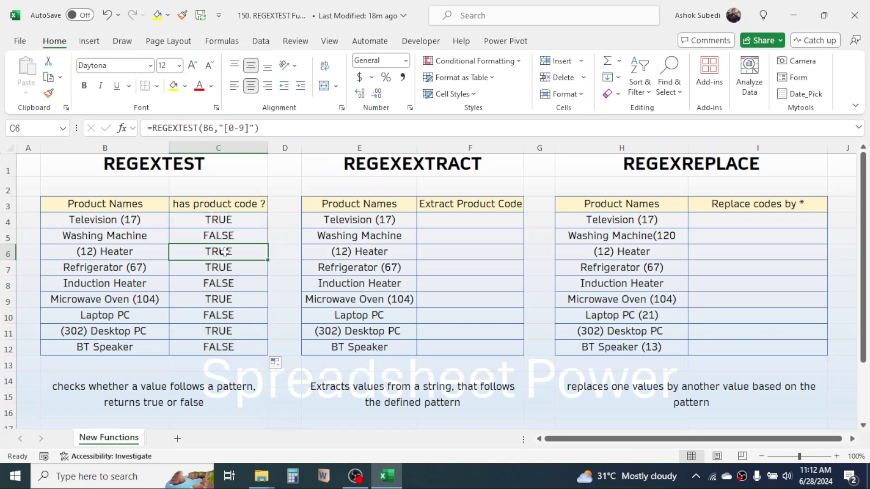
pyautogui.click(228, 282)
pyautogui.press('Up')
pyautogui.press('Up')
pyautogui.press('Up')
pyautogui.press('Up')
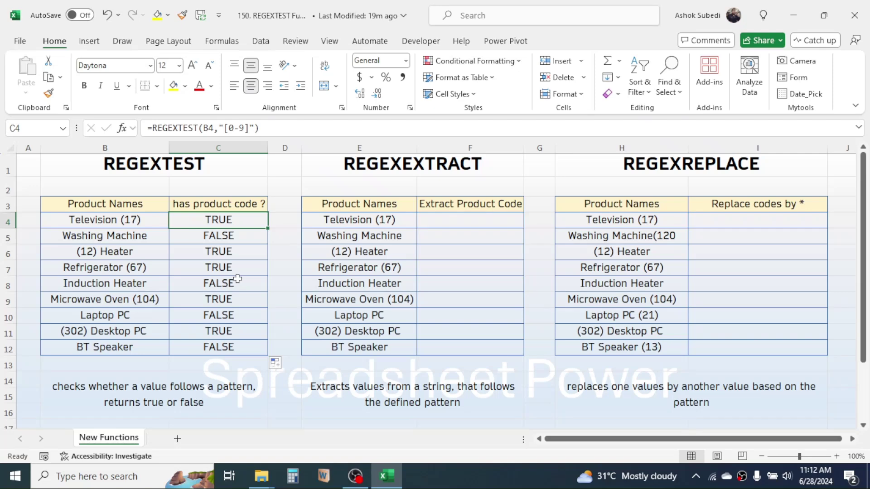
# Change C4 to =IF(REGEXTEST(B4,"[0-9]"),"Yes","No") so Television (17) shows Yes
pyautogui.doubleClick(238, 224)
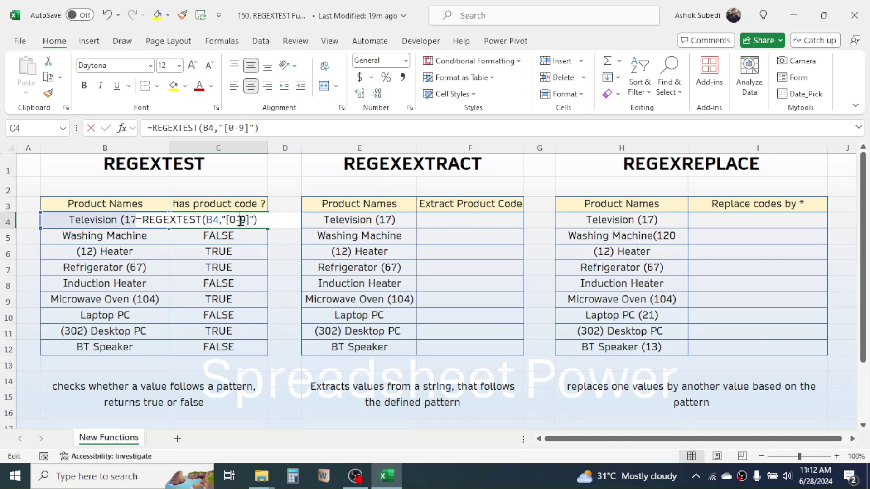
pyautogui.click(152, 128)
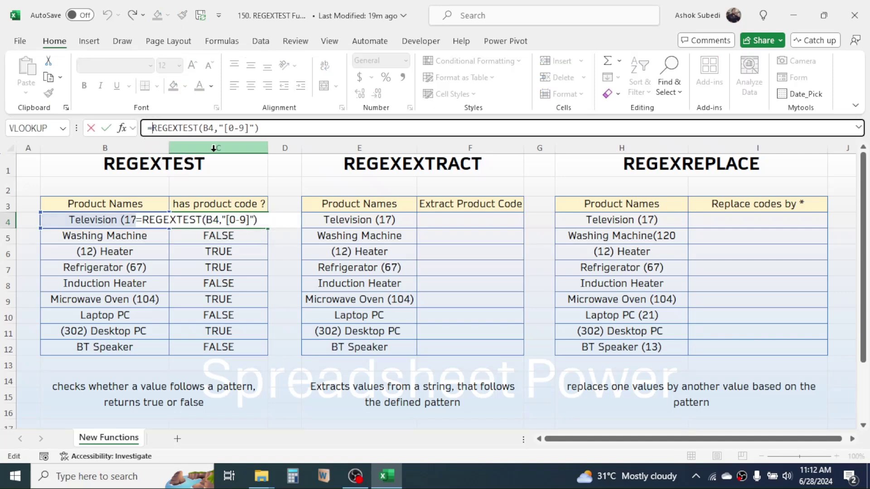
pyautogui.write('IF')
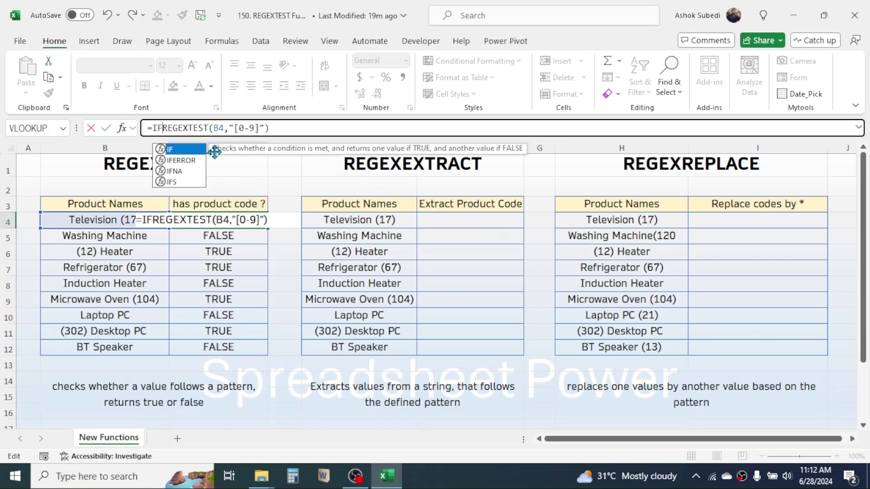
pyautogui.write('(')
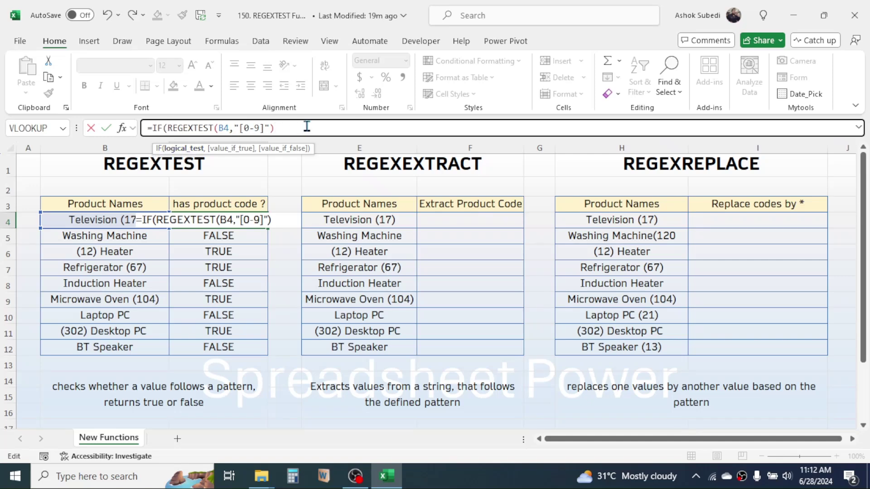
pyautogui.write(',')
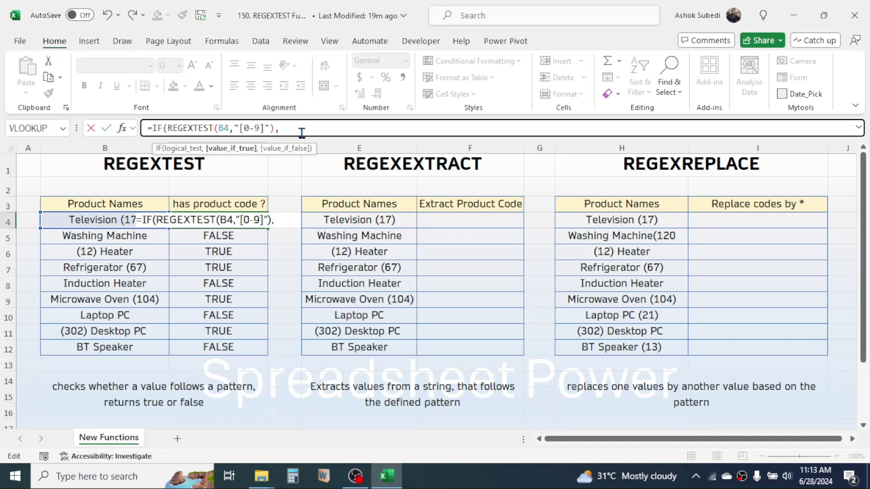
pyautogui.write('Yes"')
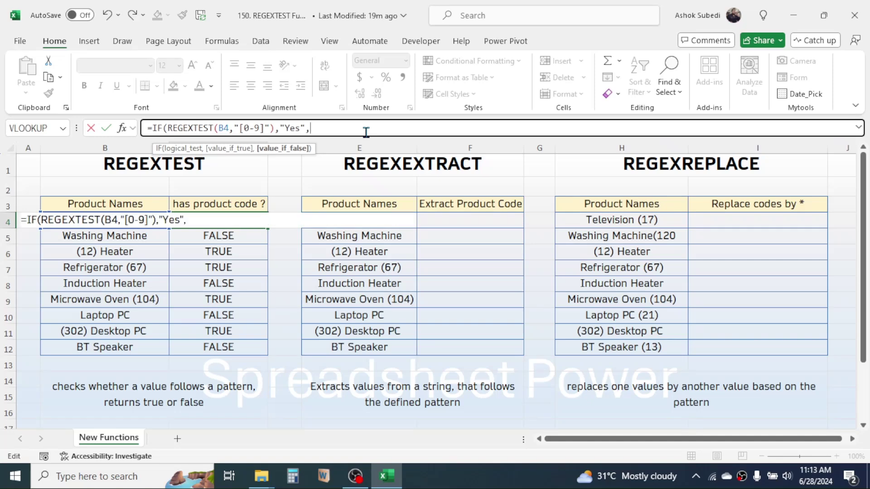
pyautogui.write(',"No')
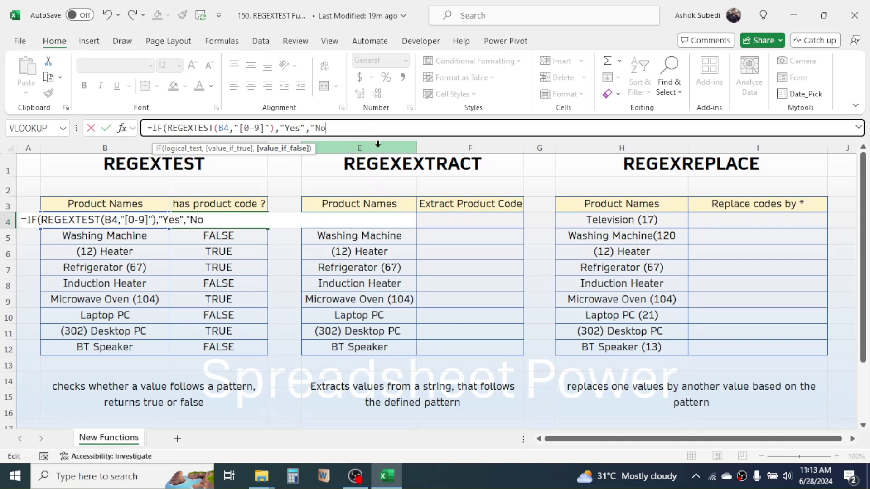
pyautogui.write('")')
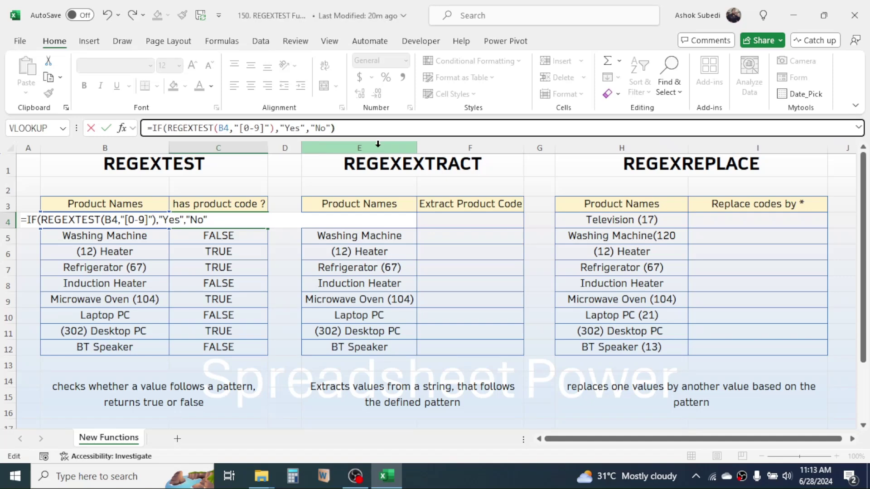
pyautogui.hotkey('ctrl', 'Return')
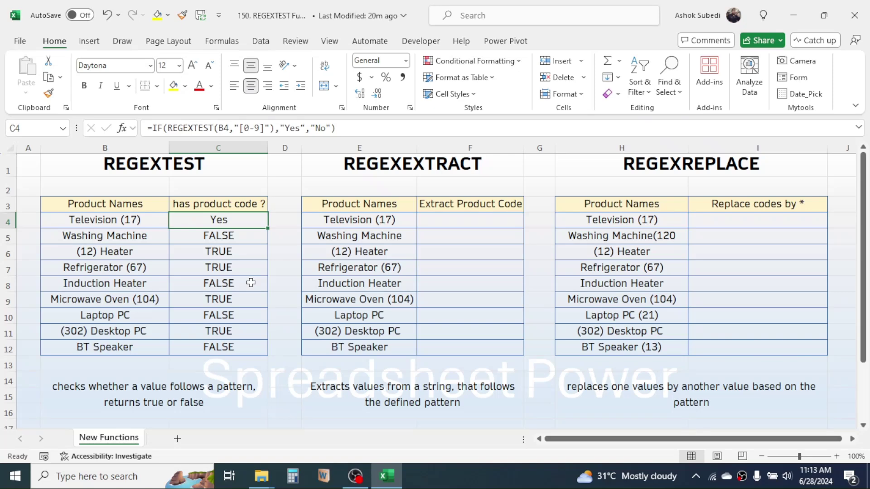
pyautogui.moveTo(268, 229); pyautogui.dragTo(254, 350)
pyautogui.click(235, 286)
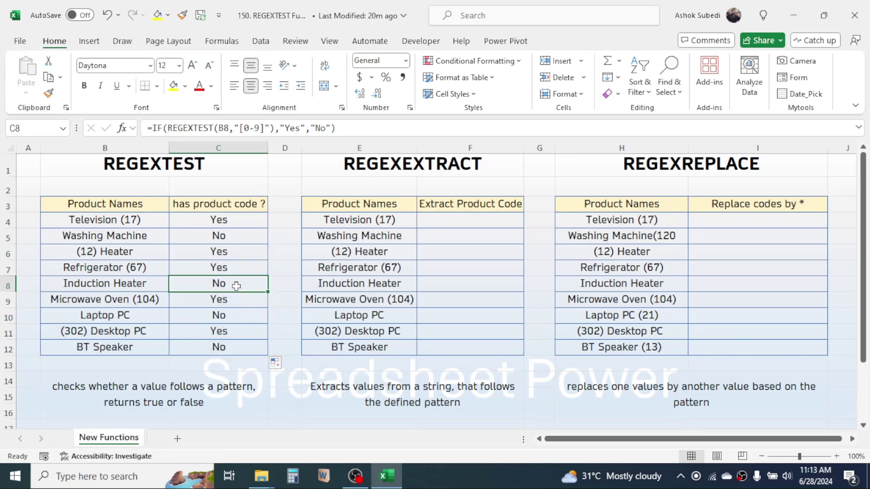
pyautogui.click(121, 221)
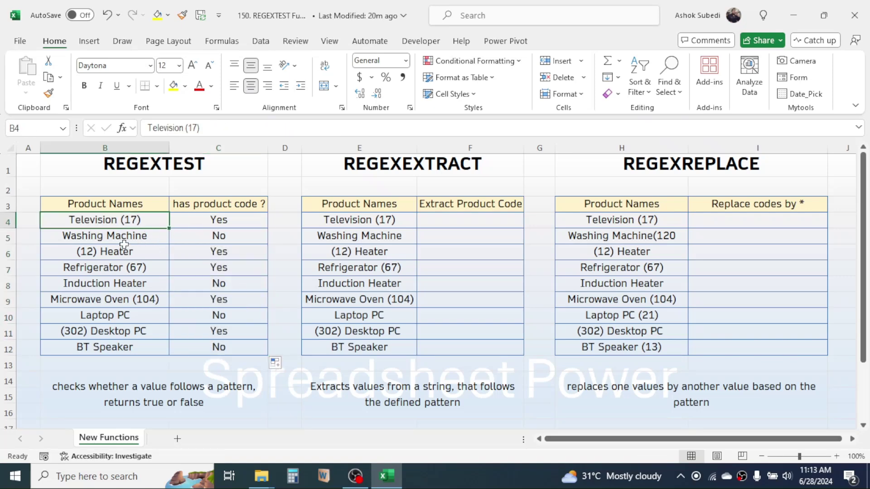
pyautogui.click(207, 254)
pyautogui.click(221, 269)
pyautogui.click(229, 286)
pyautogui.click(225, 315)
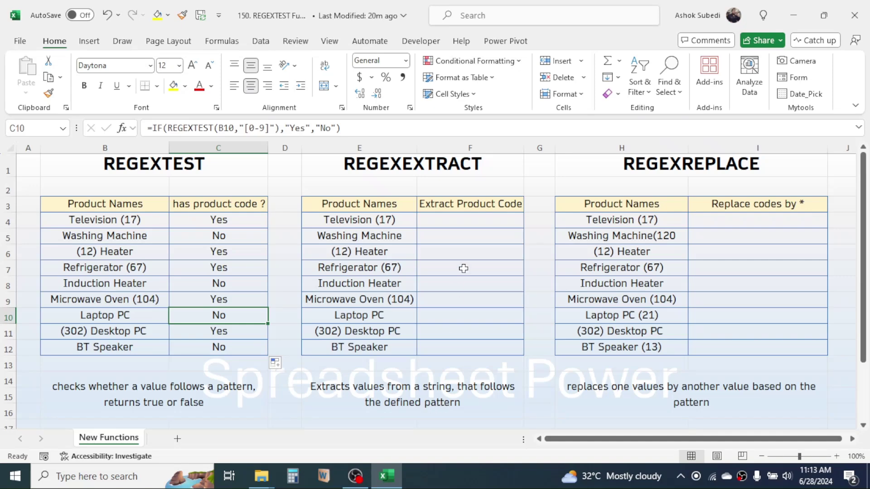
pyautogui.click(476, 245)
# Review the Extract Product Code cells and names like Refrigerator (67) and Microwave Oven (104)
pyautogui.moveTo(475, 204); pyautogui.dragTo(482, 325)
pyautogui.moveTo(379, 207); pyautogui.dragTo(379, 335)
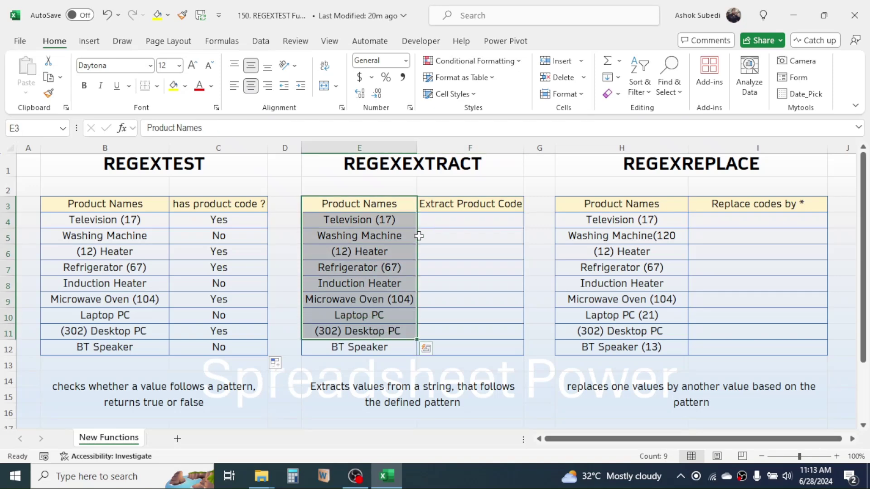
pyautogui.click(365, 268)
pyautogui.click(349, 260)
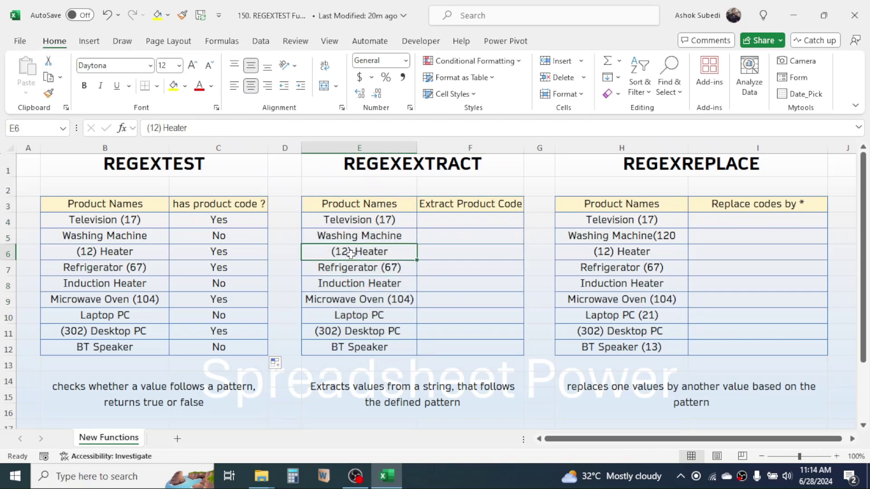
pyautogui.click(395, 272)
pyautogui.click(339, 296)
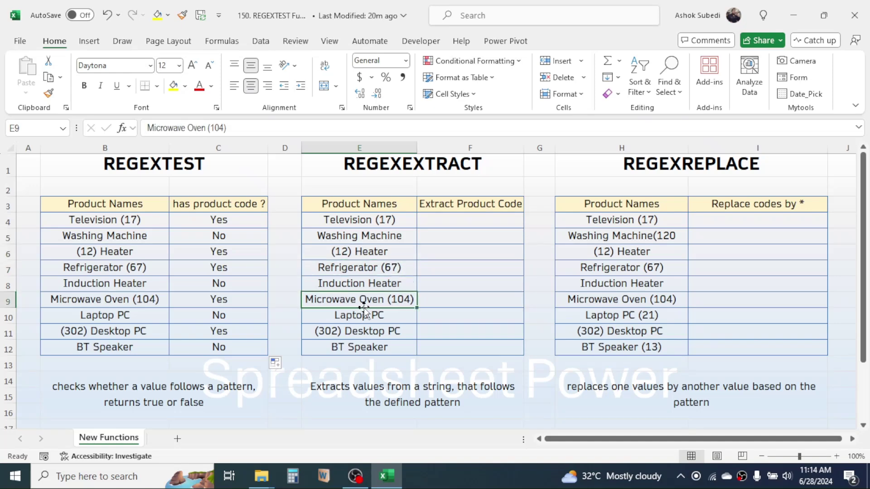
pyautogui.click(378, 267)
pyautogui.click(384, 252)
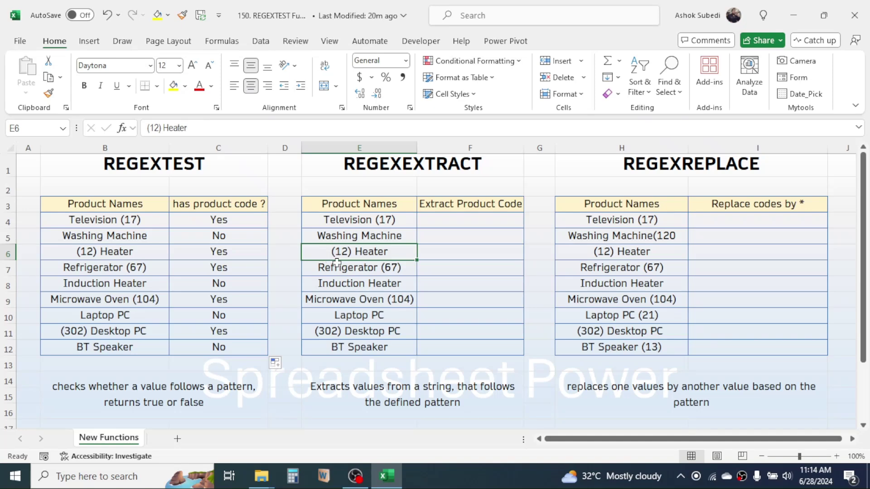
pyautogui.click(379, 267)
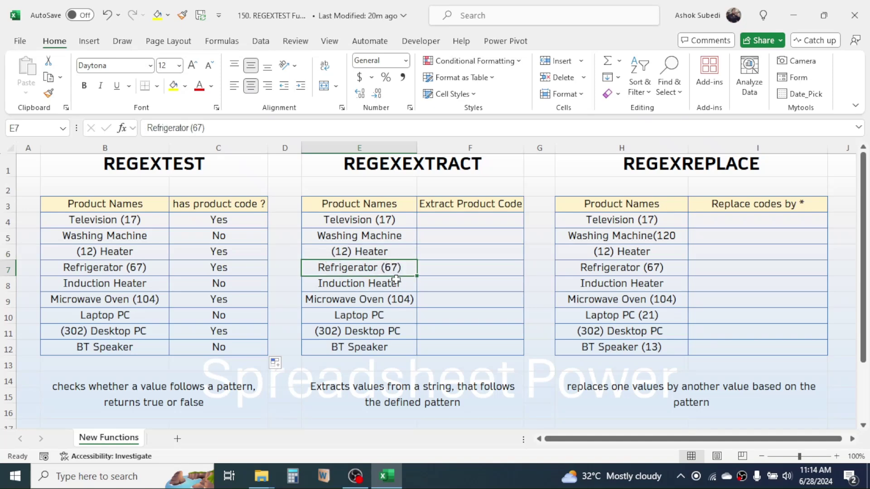
# Enter =REGEXEXTRACT(E4,"[0-9]",1) in F4 with return mode 1 - All matches
pyautogui.click(460, 222)
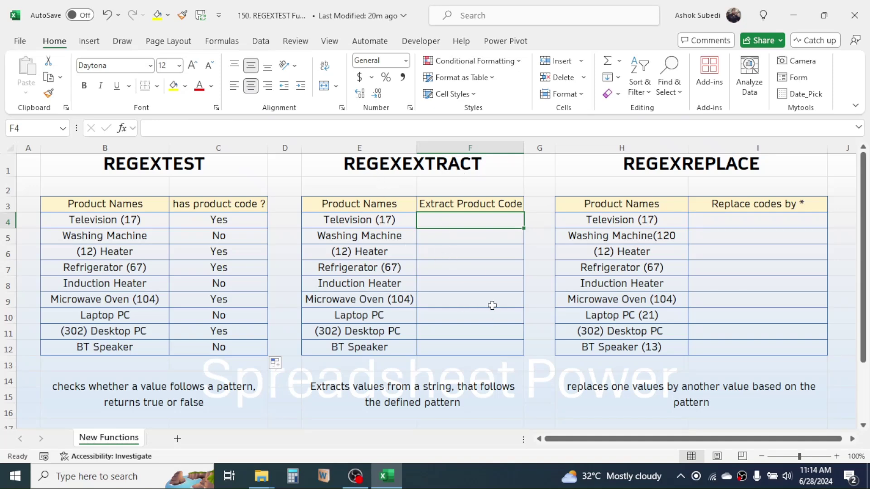
pyautogui.press('F2')
pyautogui.write('=')
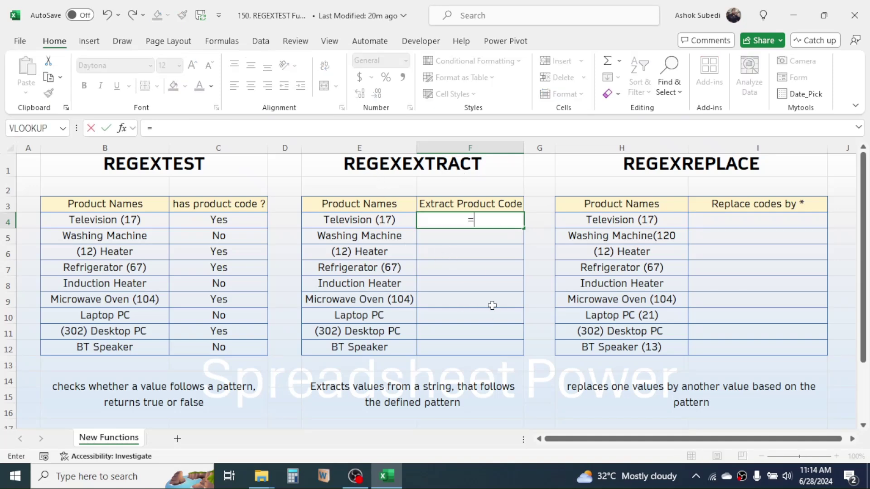
pyautogui.write('REGEX')
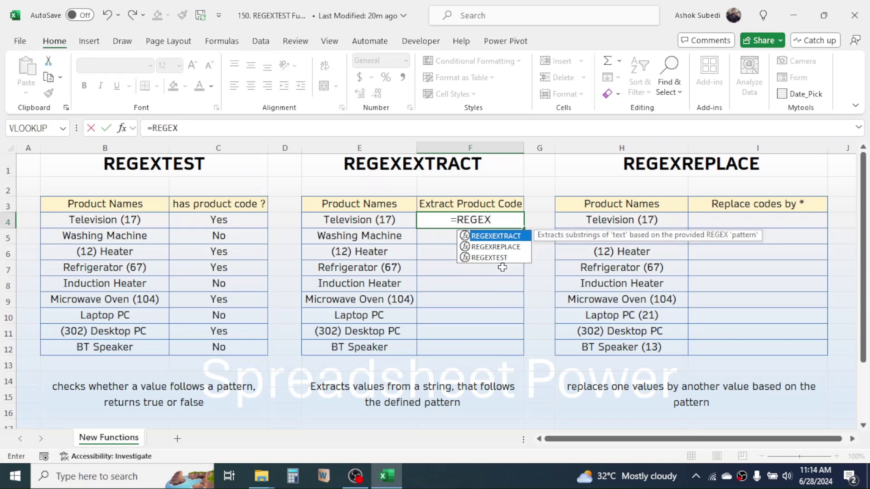
pyautogui.doubleClick(500, 236)
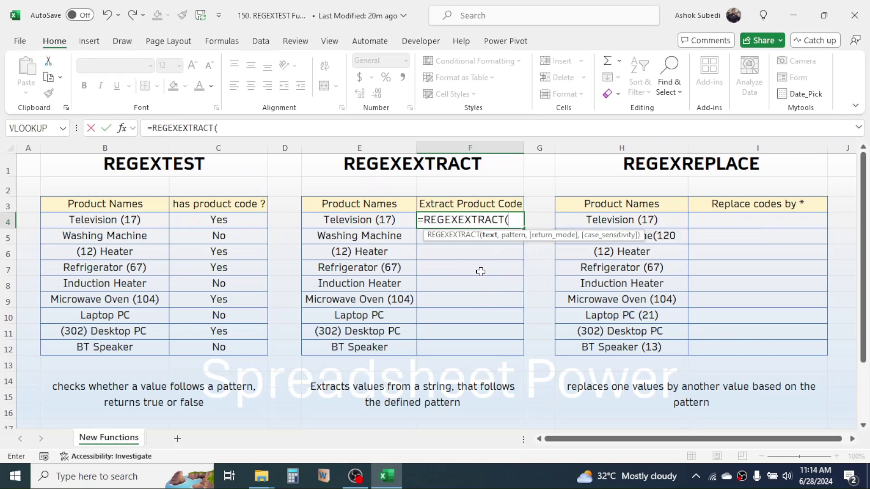
pyautogui.click(378, 219)
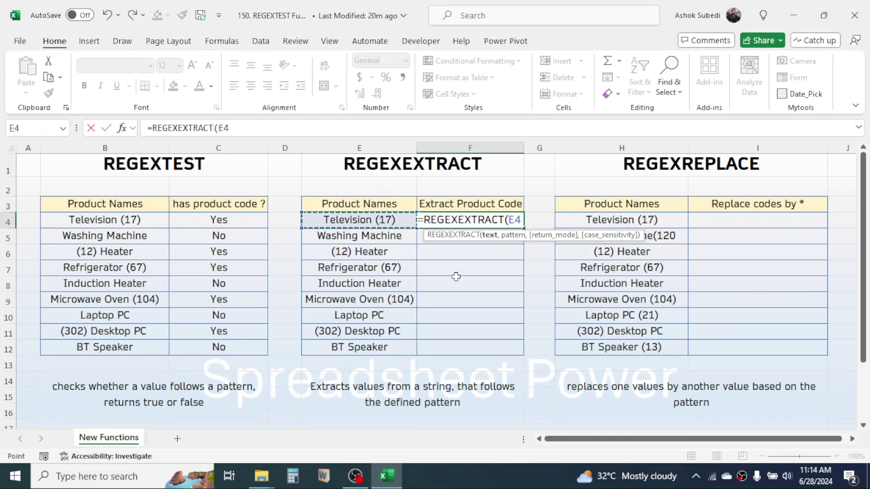
pyautogui.write(',')
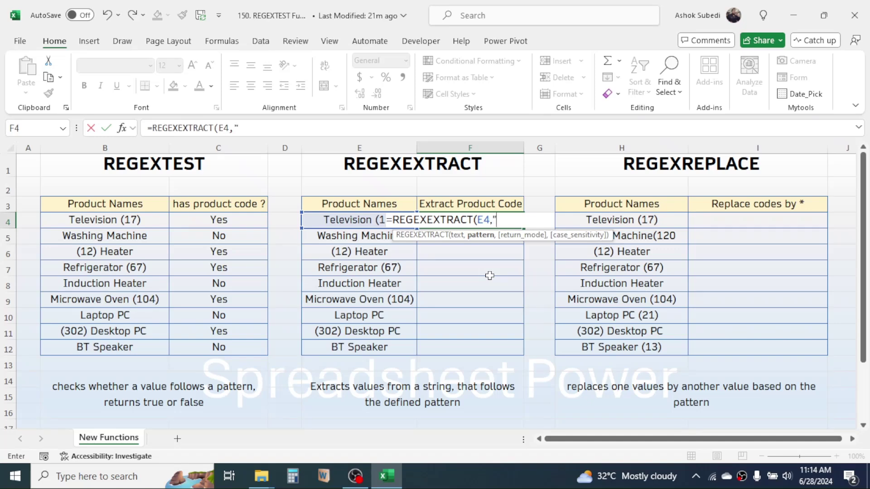
pyautogui.write('"[0-9')
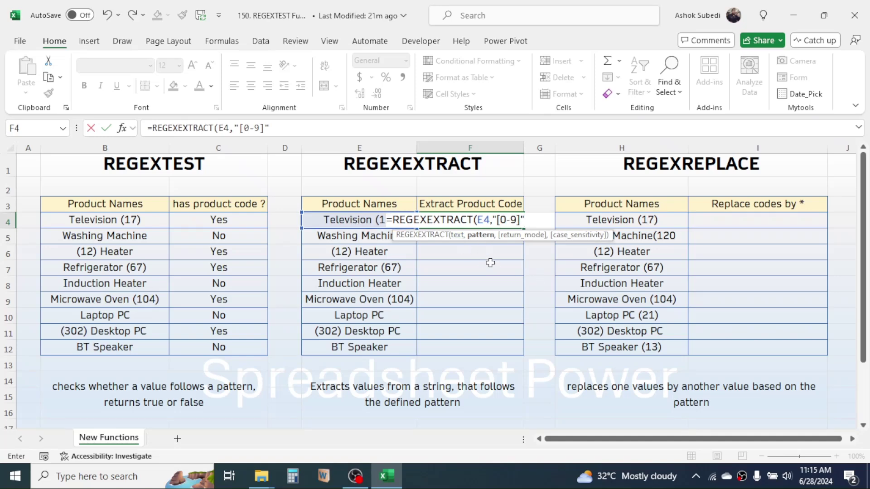
pyautogui.write(',')
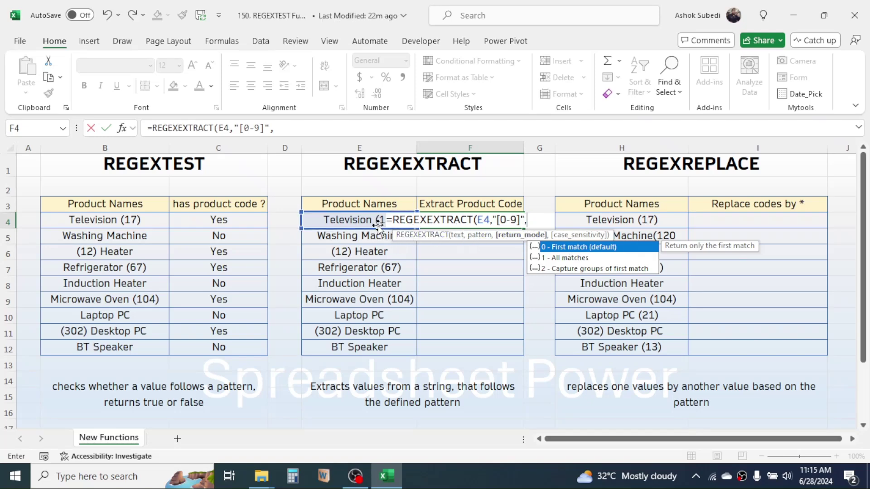
pyautogui.click(562, 257)
pyautogui.doubleClick(562, 257)
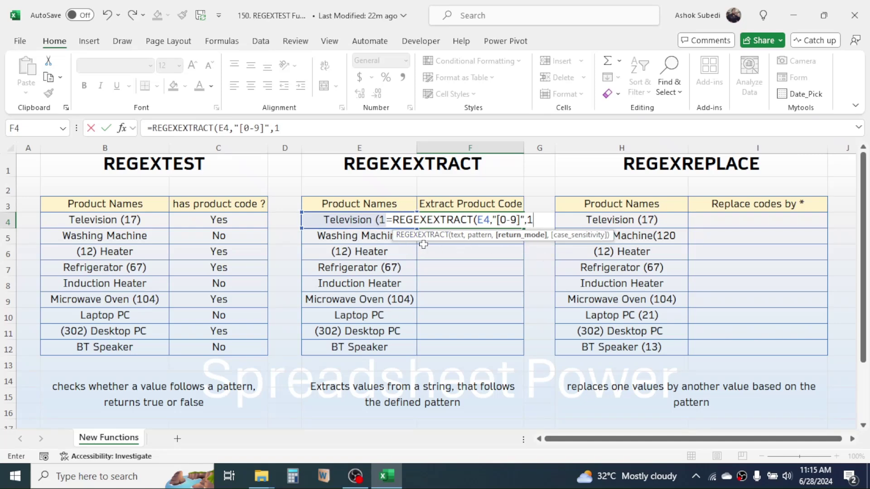
pyautogui.write(')')
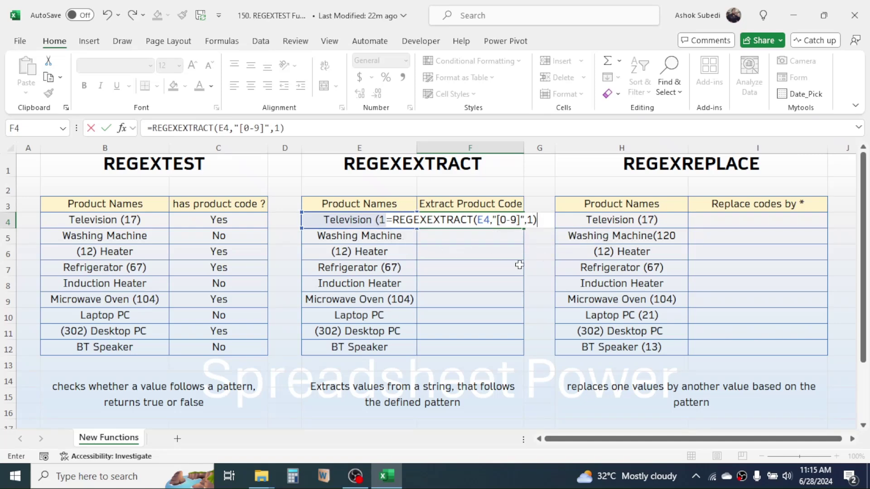
pyautogui.press('Return')
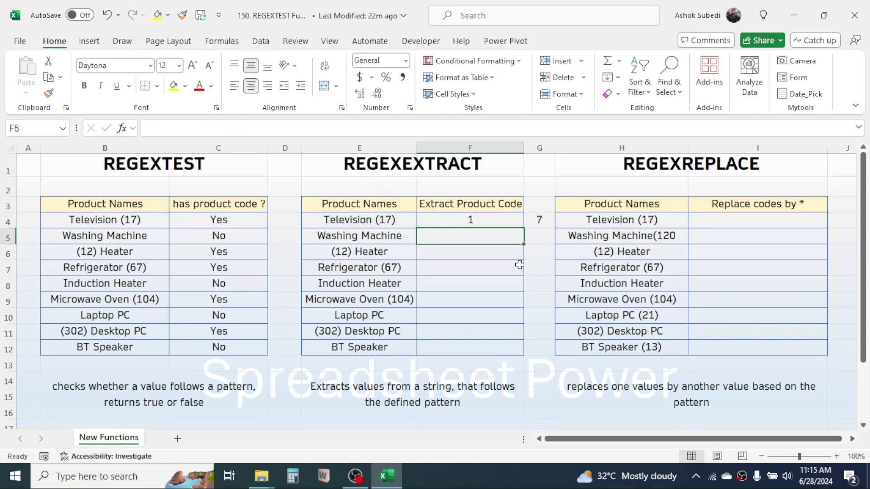
# Check that the digits 1 and 7 spill across F4 and G4
pyautogui.click(488, 220)
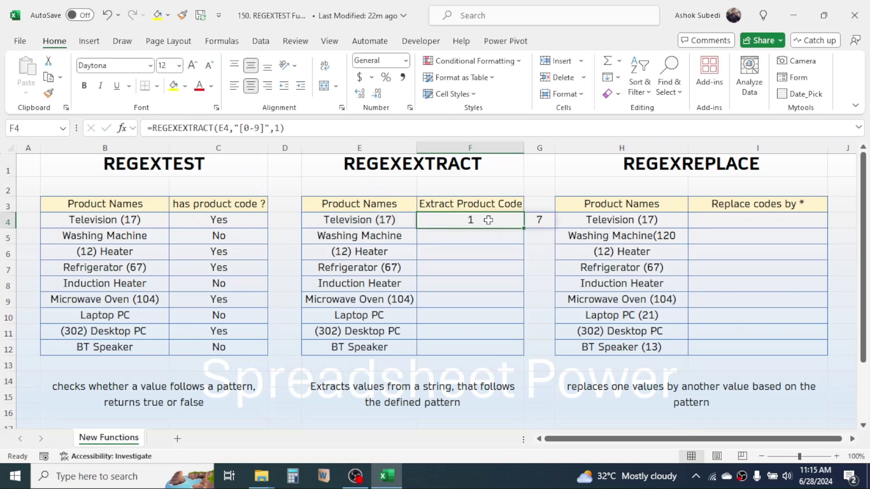
pyautogui.click(538, 219)
pyautogui.click(474, 221)
# Change F4 to =TEXTJOIN("",TRUE,REGEXEXTRACT(E4,"[0-9]",1)) so it shows 17
pyautogui.doubleClick(483, 221)
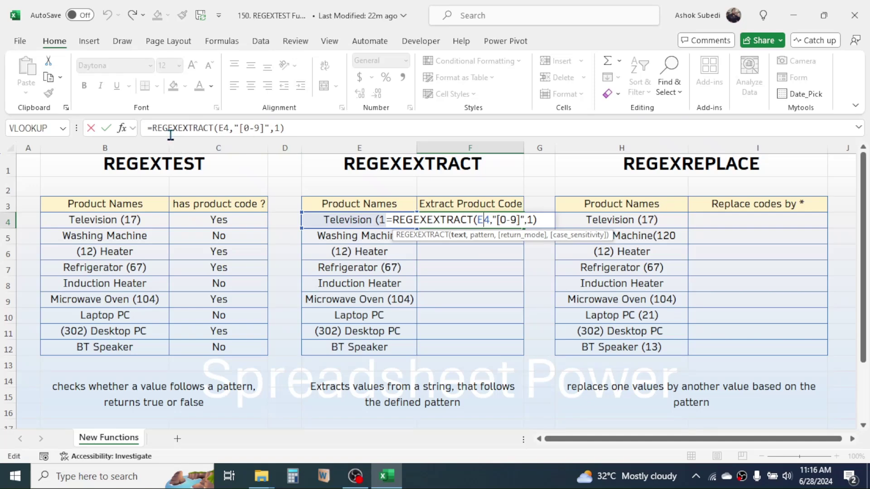
pyautogui.click(153, 129)
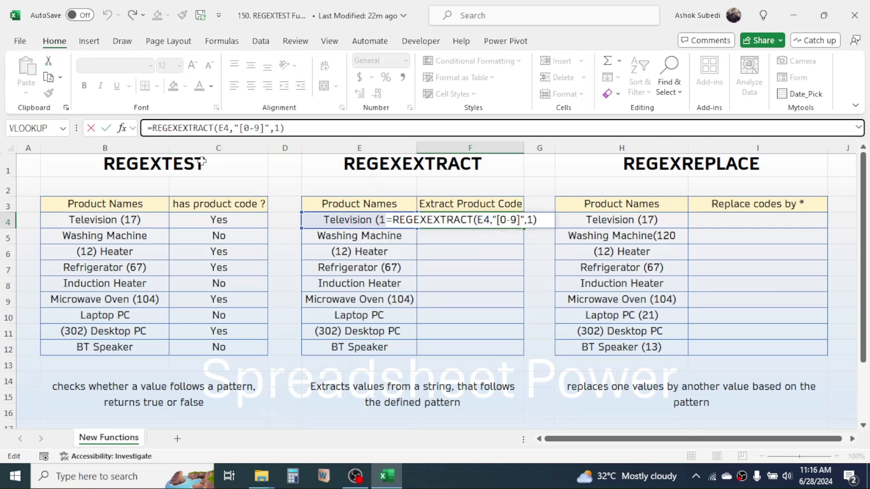
pyautogui.write('TEXTJOI')
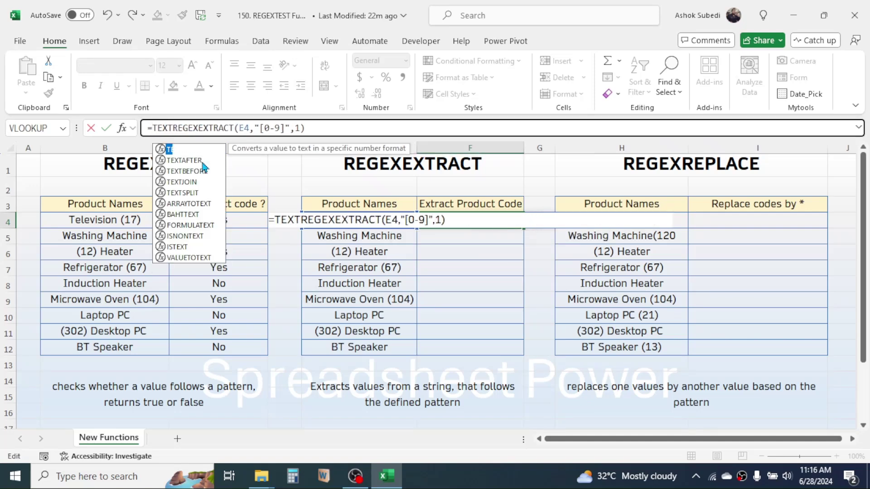
pyautogui.write('N(')
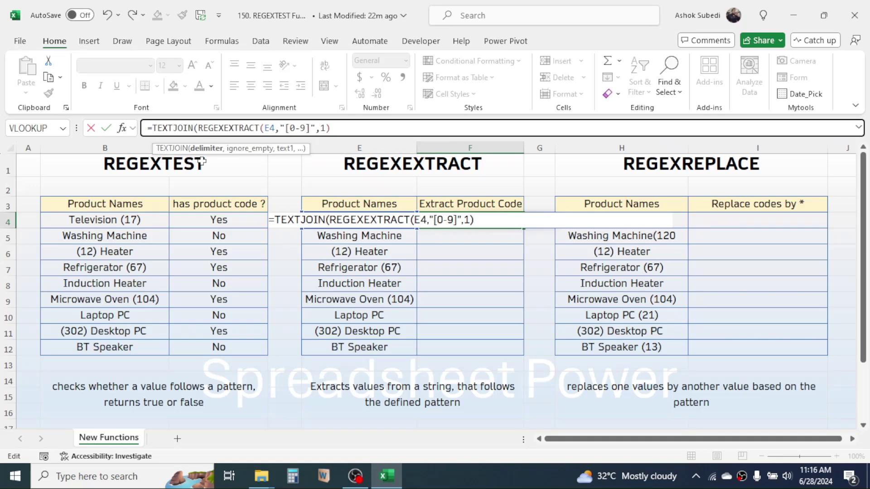
pyautogui.write('""')
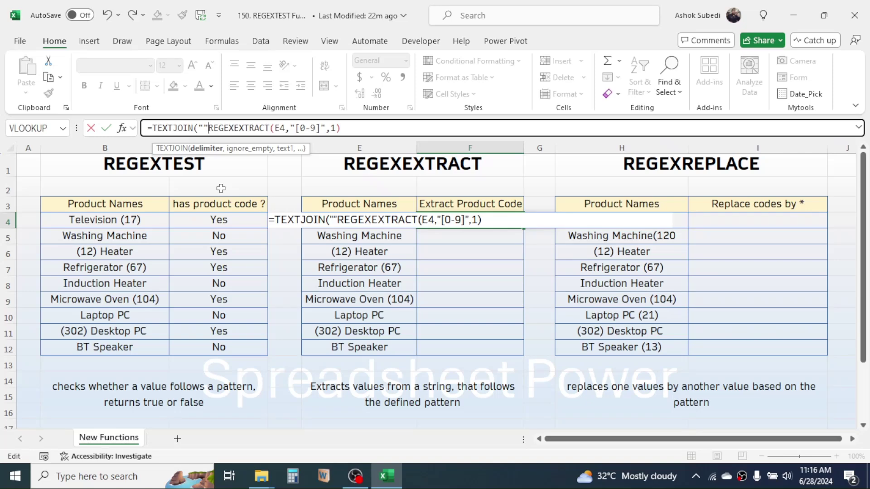
pyautogui.write(',')
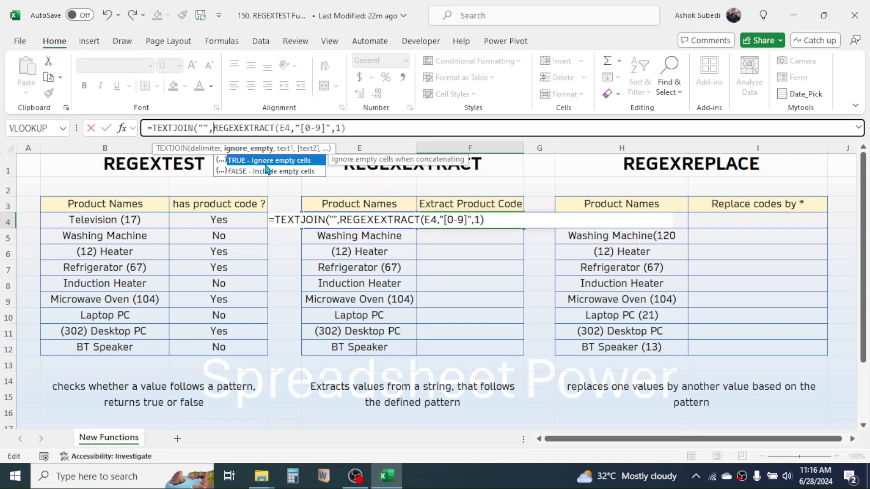
pyautogui.doubleClick(244, 161)
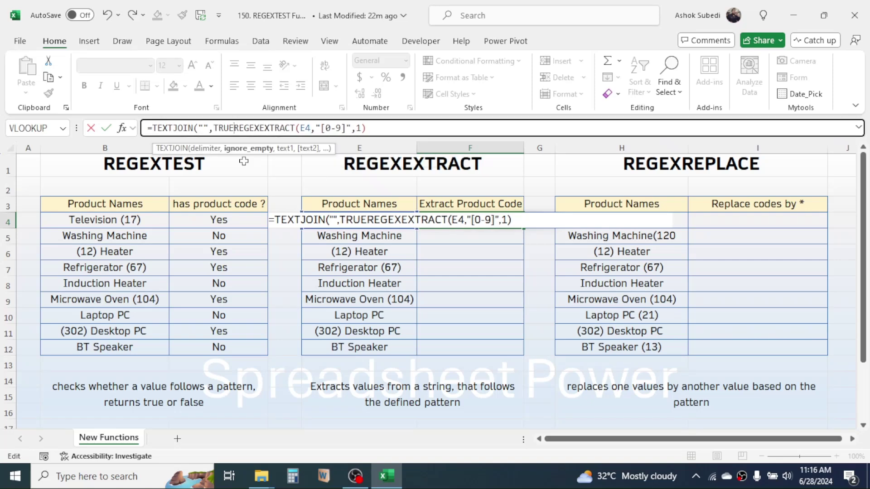
pyautogui.write(',')
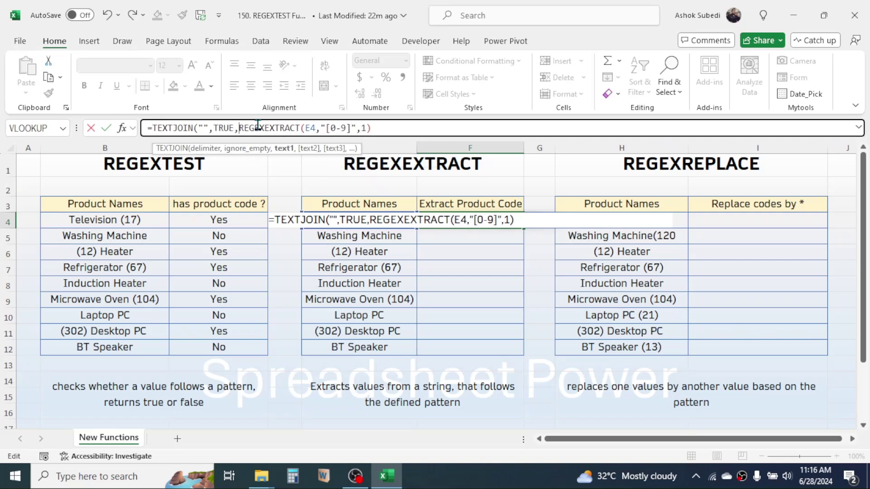
pyautogui.click(379, 129)
pyautogui.write(')')
pyautogui.press('Return')
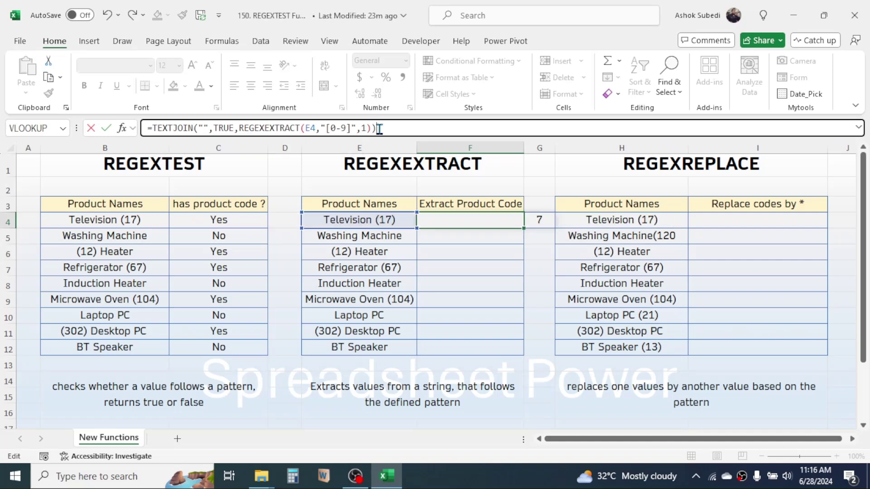
pyautogui.click(460, 218)
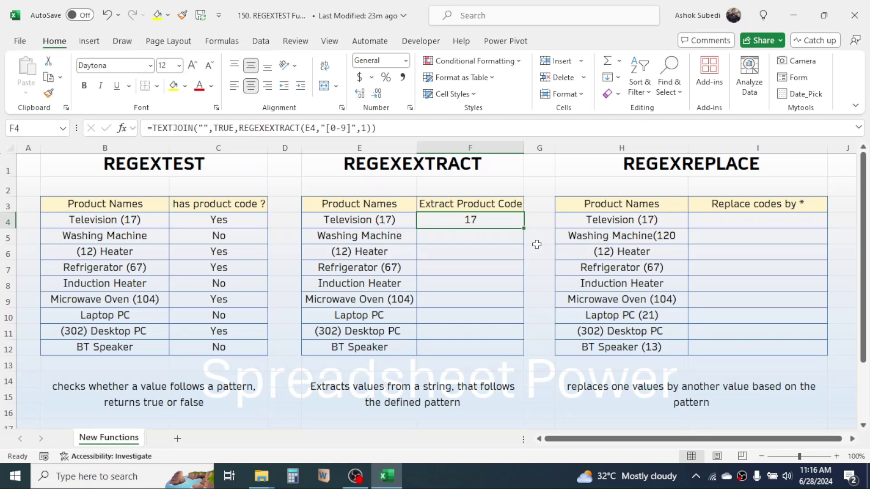
pyautogui.moveTo(523, 229); pyautogui.dragTo(511, 350)
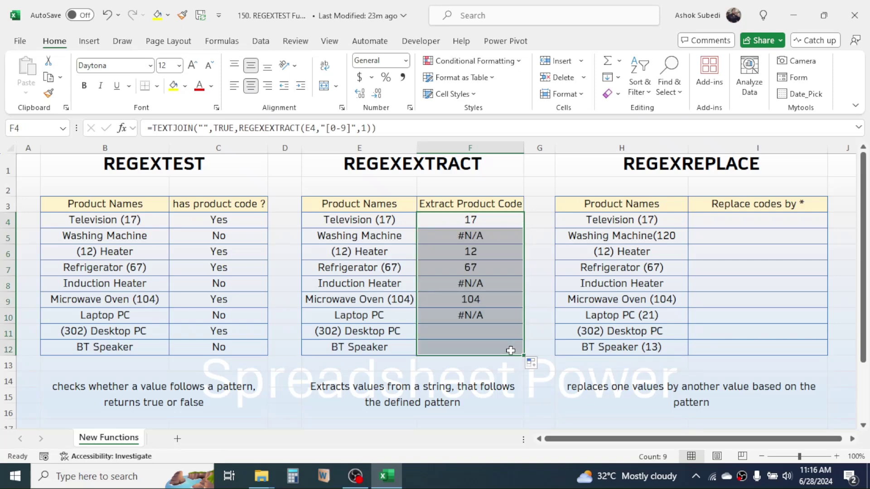
pyautogui.click(489, 282)
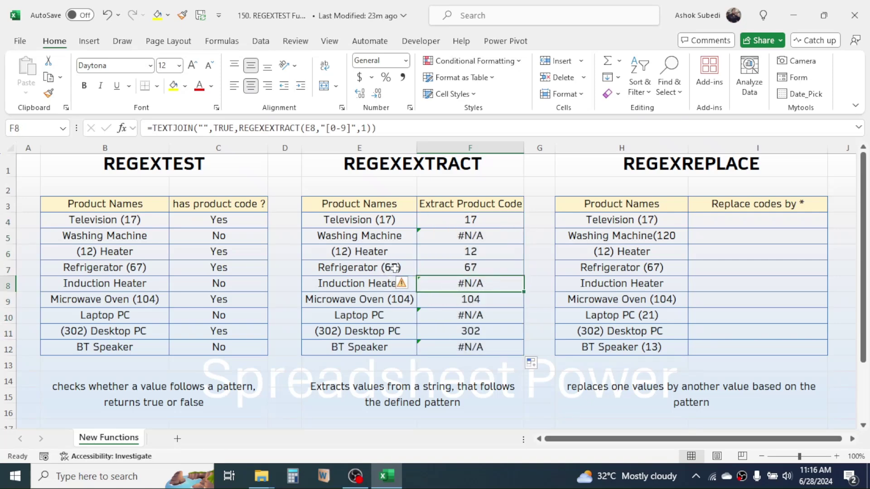
pyautogui.click(481, 263)
pyautogui.click(477, 252)
pyautogui.click(476, 305)
pyautogui.click(379, 238)
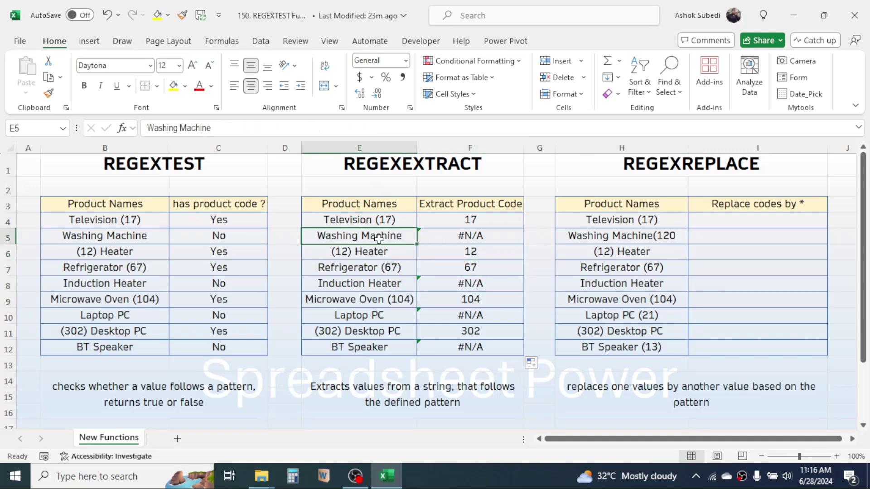
pyautogui.click(485, 239)
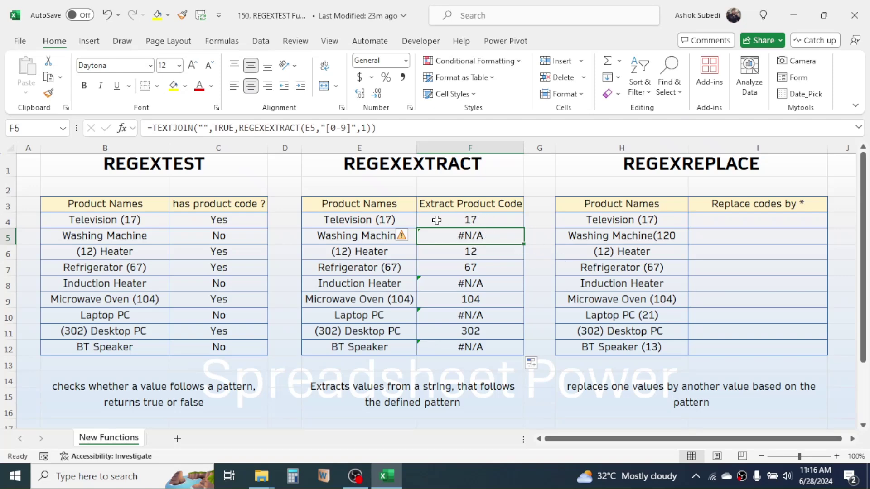
pyautogui.click(489, 221)
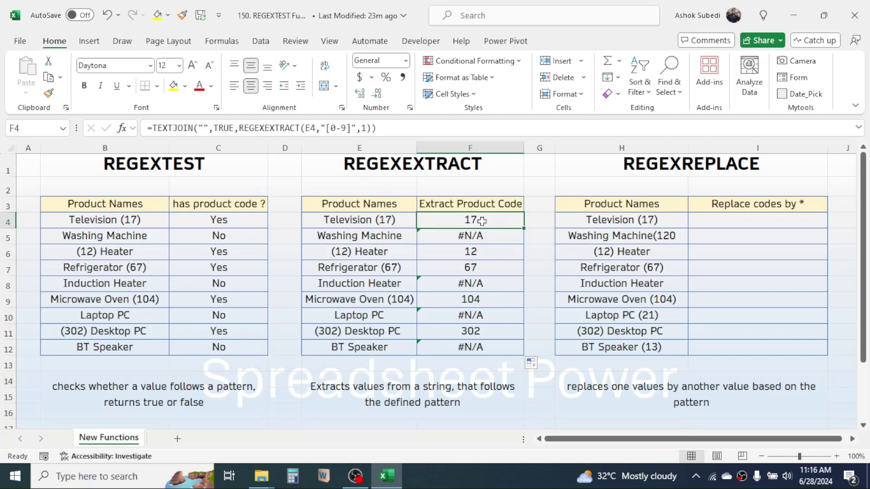
# Wrap F4's formula in IFERROR(...,"") and fill it down to F12
pyautogui.click(151, 128)
pyautogui.write('IFERRO')
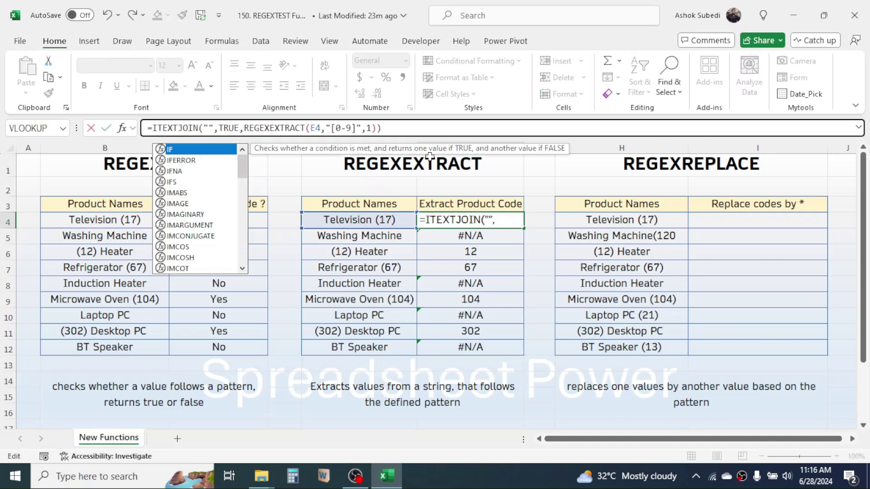
pyautogui.write('R(')
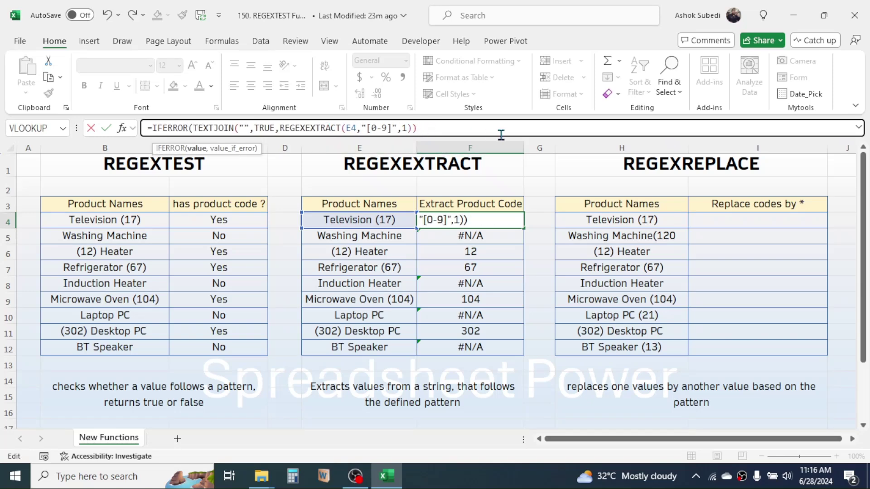
pyautogui.write(',"")')
pyautogui.press('Return')
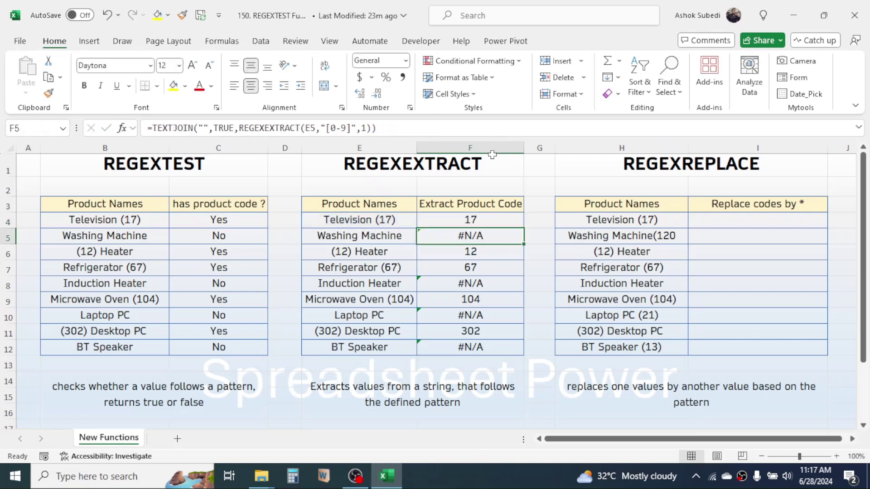
pyautogui.click(512, 225)
pyautogui.moveTo(523, 229); pyautogui.dragTo(494, 349)
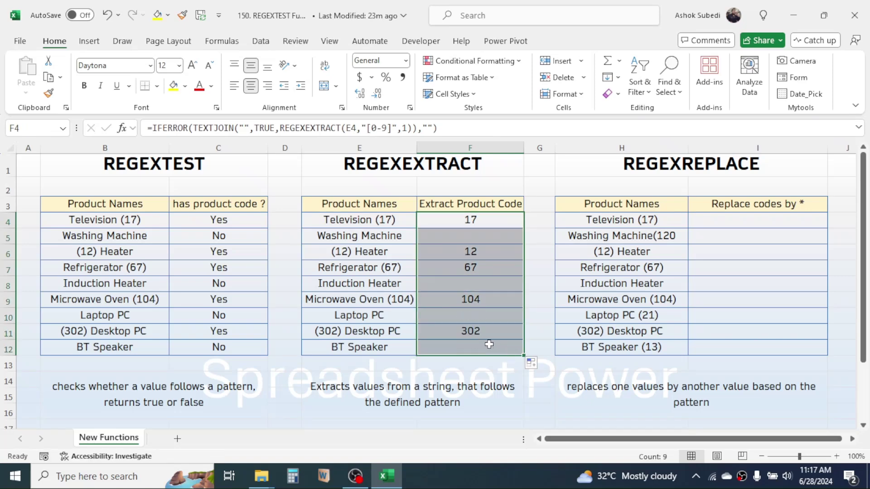
# Verify F4:F12 shows codes like 17 and 67 and blanks for products without codes
pyautogui.click(490, 346)
pyautogui.click(482, 316)
pyautogui.click(470, 284)
pyautogui.click(472, 235)
pyautogui.moveTo(480, 220); pyautogui.dragTo(485, 344)
pyautogui.click(723, 279)
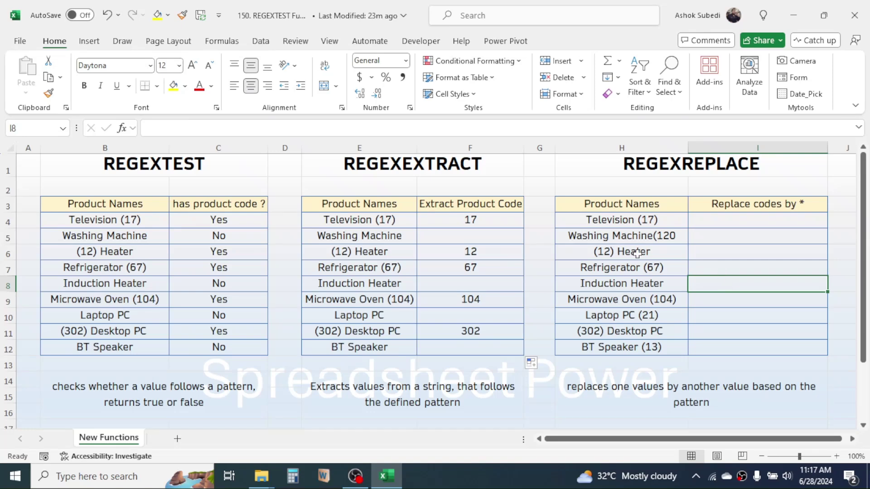
# Enter =REGEXREPLACE(H4,"[0-9]","*") in I4 to replace Television (17)'s digits with asterisks
pyautogui.click(692, 166)
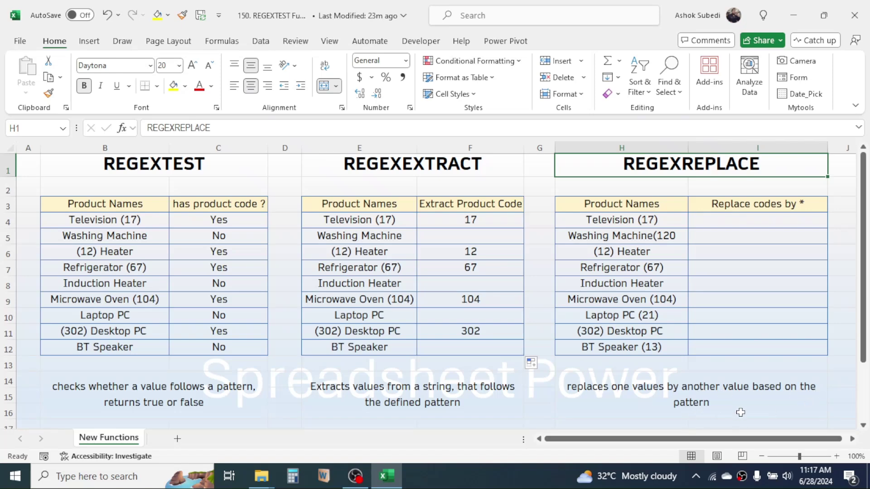
pyautogui.click(749, 219)
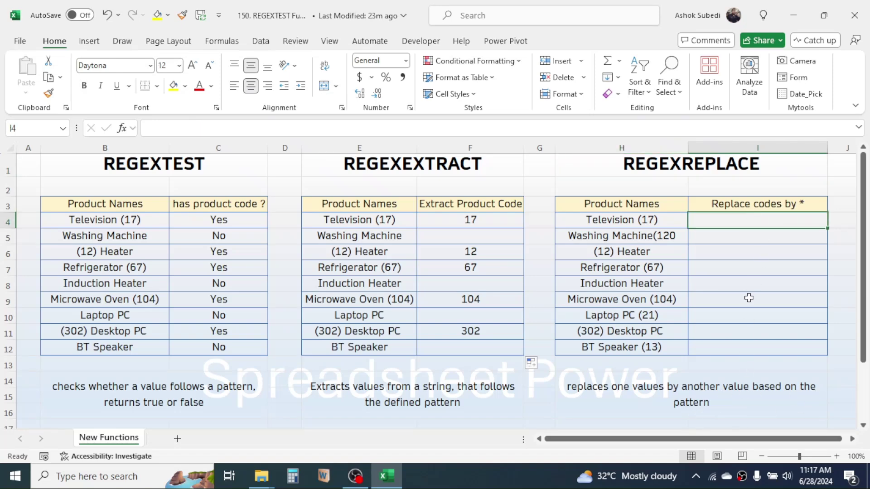
pyautogui.press('F2')
pyautogui.write('=RE')
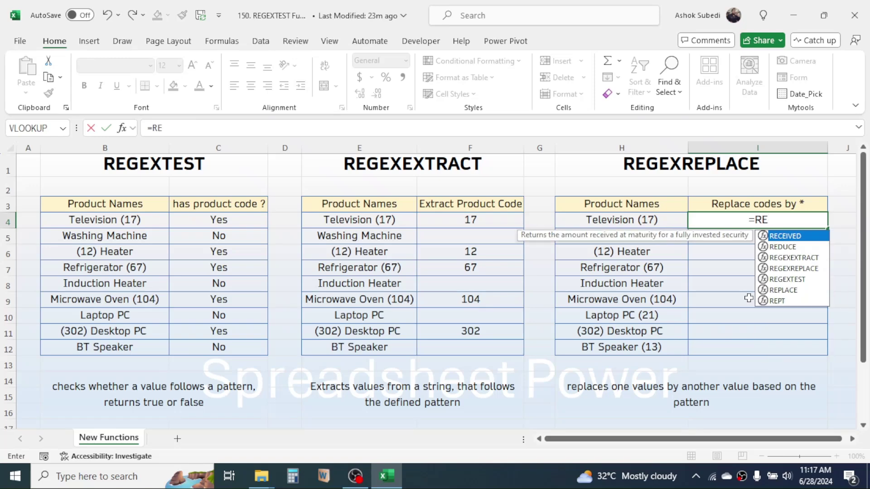
pyautogui.write('GEX')
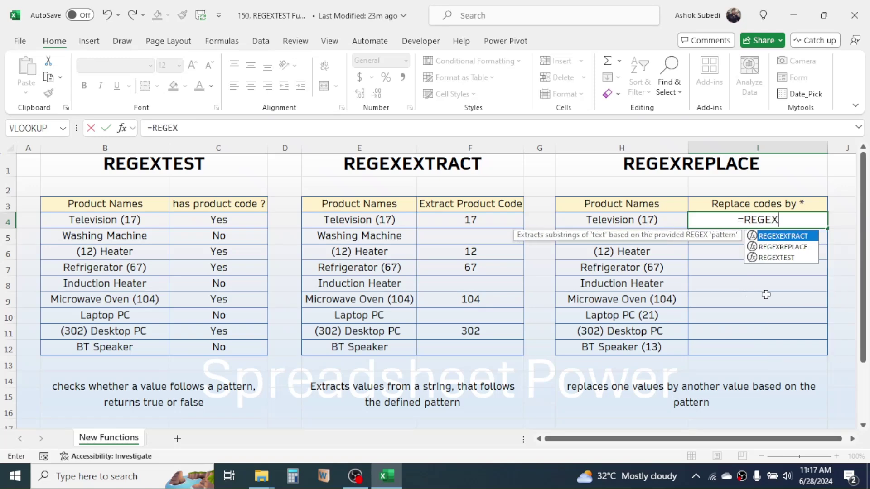
pyautogui.doubleClick(779, 248)
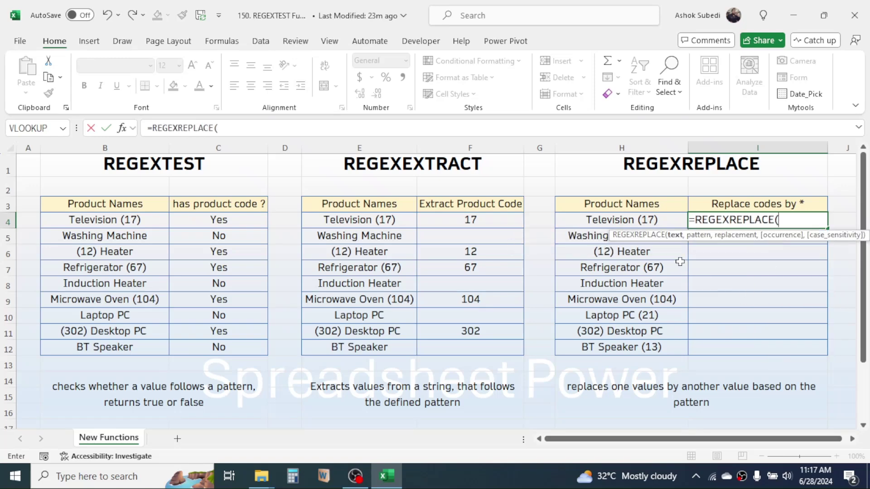
pyautogui.click(645, 220)
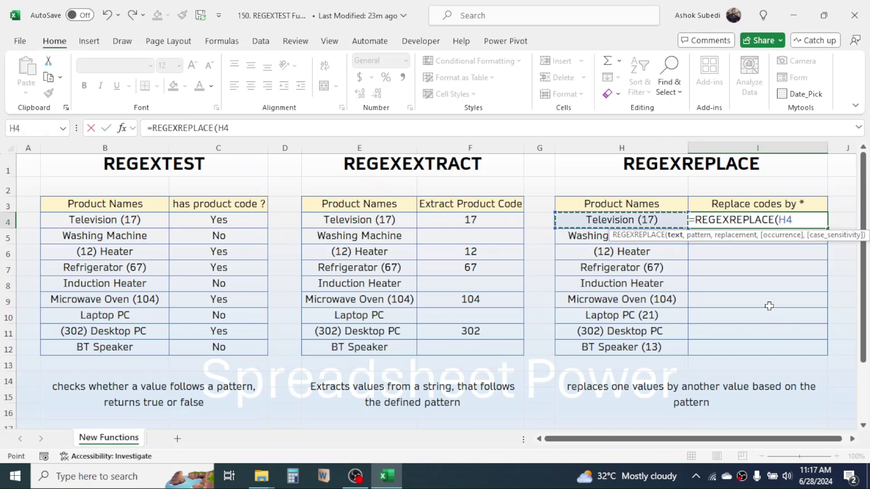
pyautogui.write(',')
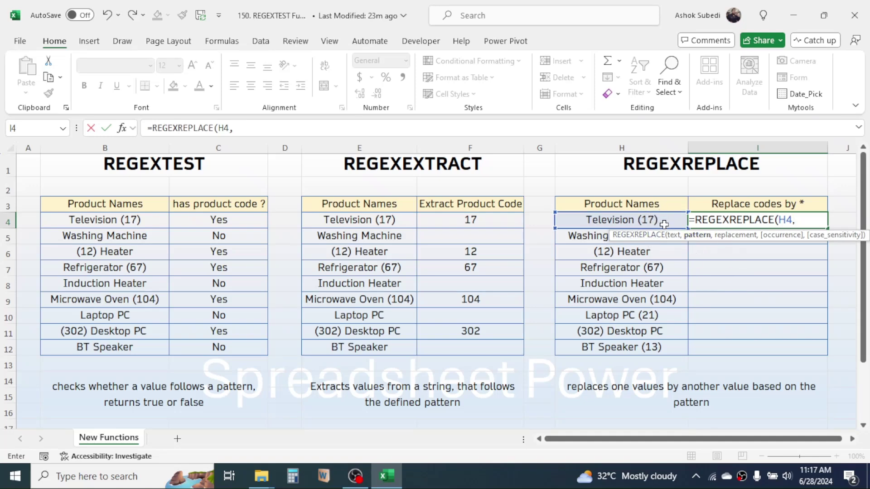
pyautogui.write('"')
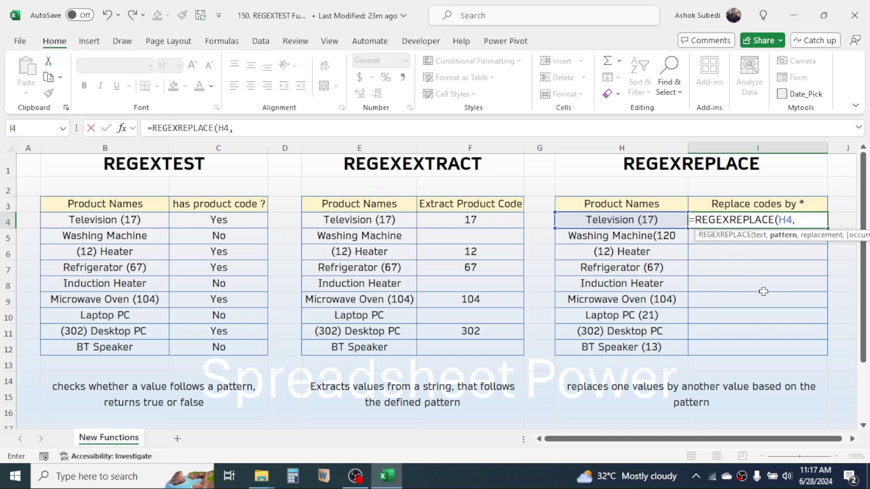
pyautogui.write('[0-9')
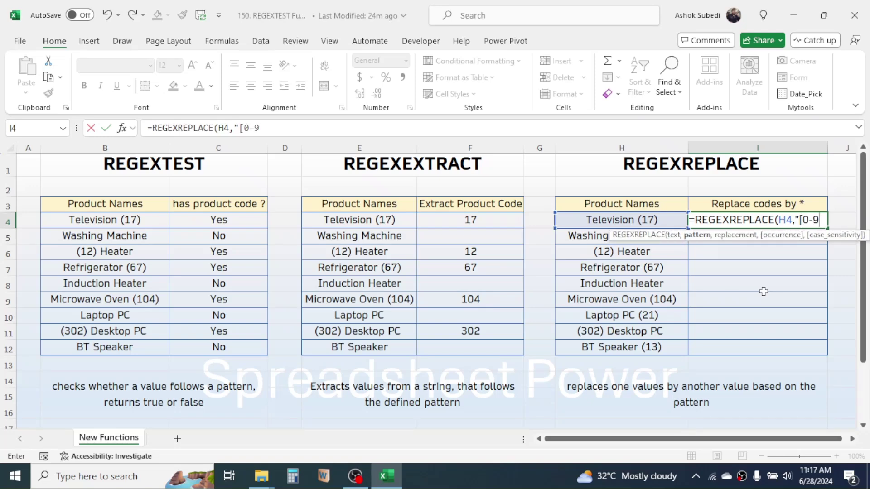
pyautogui.write(']')
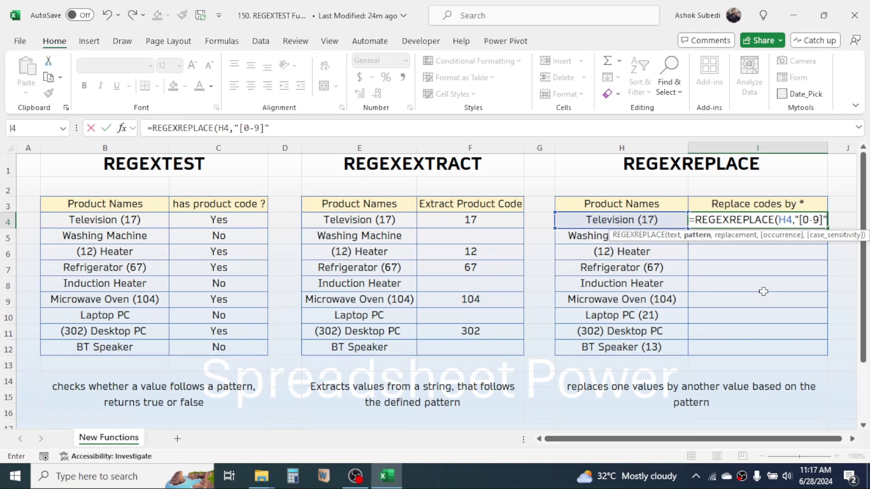
pyautogui.write('",')
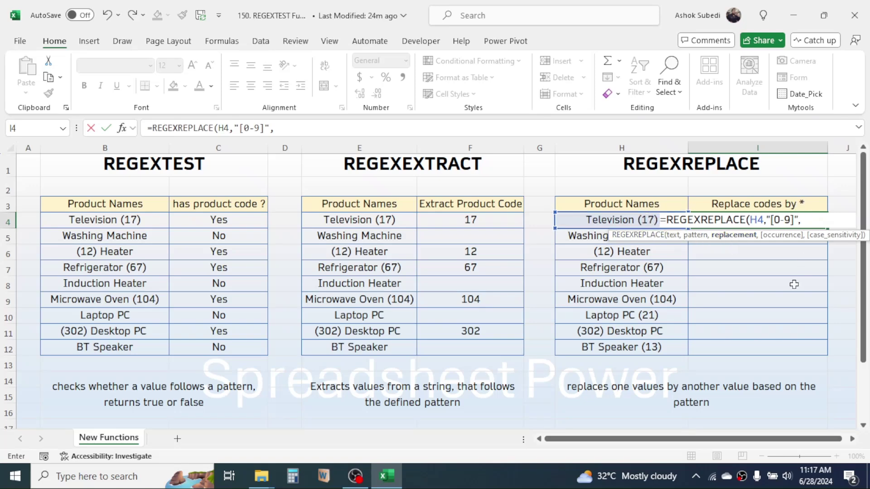
pyautogui.write('"')
pyautogui.write('*')
pyautogui.write(')')
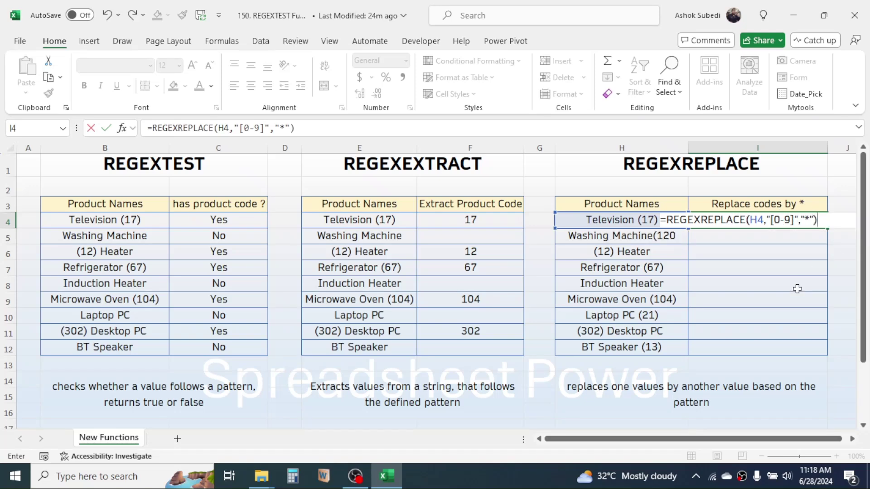
pyautogui.press('Return')
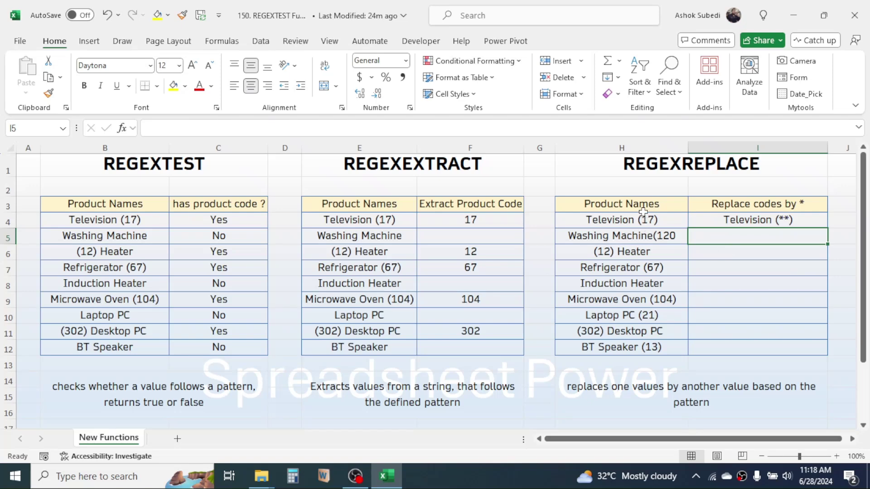
# Fill I4's replacement formula down to I12 and check results, including #N/A for Induction Heater
pyautogui.click(764, 220)
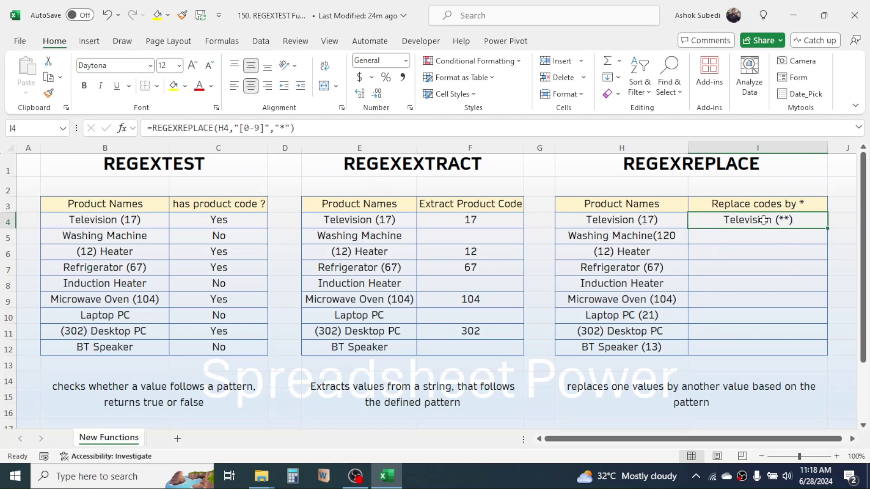
pyautogui.moveTo(827, 228); pyautogui.dragTo(810, 352)
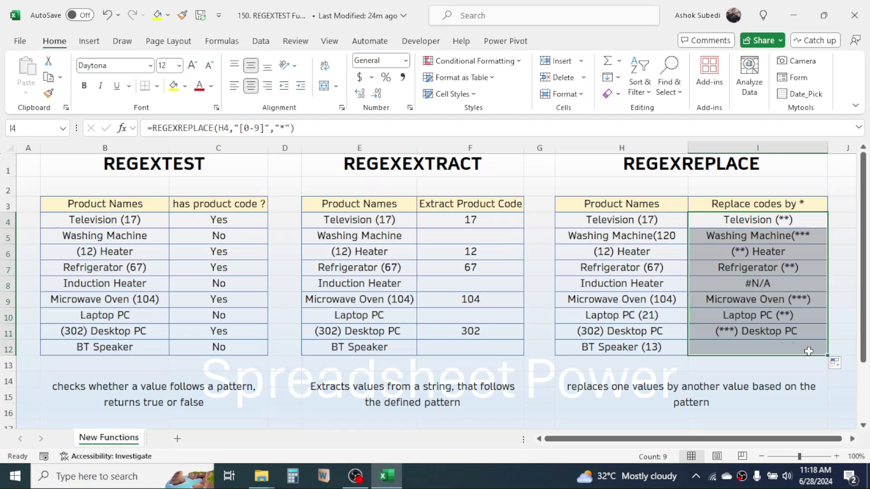
pyautogui.click(729, 304)
pyautogui.click(787, 267)
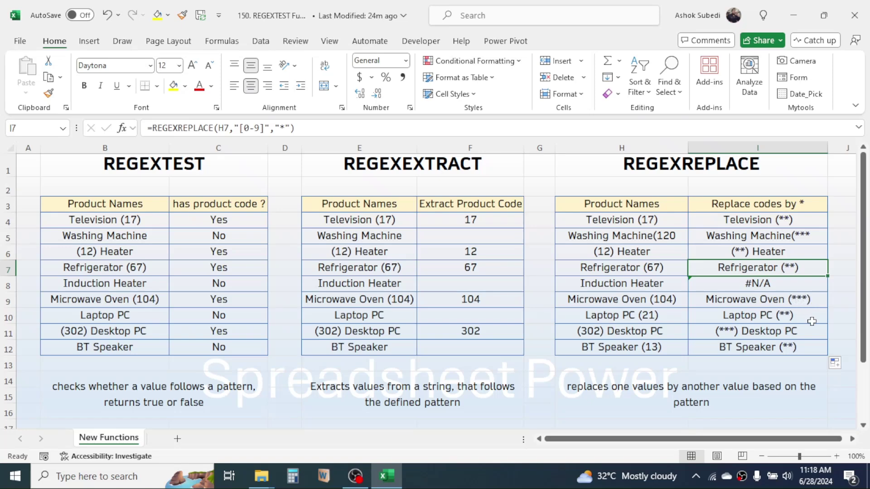
pyautogui.click(670, 284)
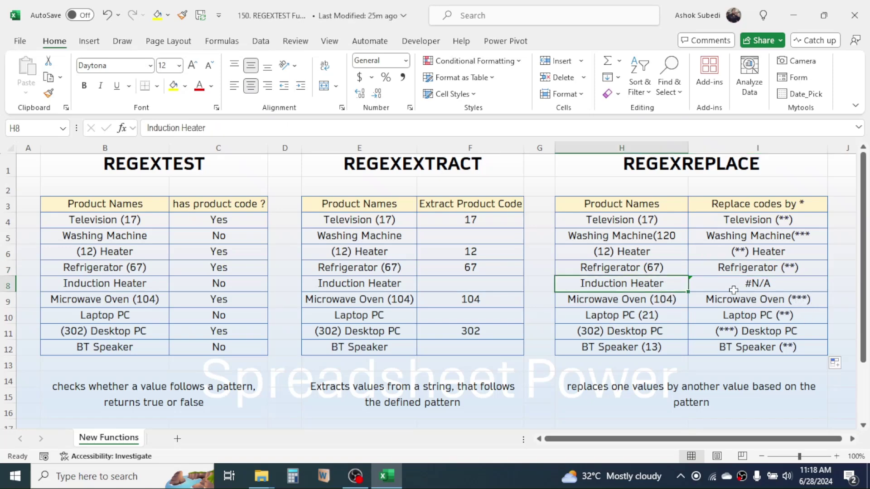
pyautogui.click(777, 285)
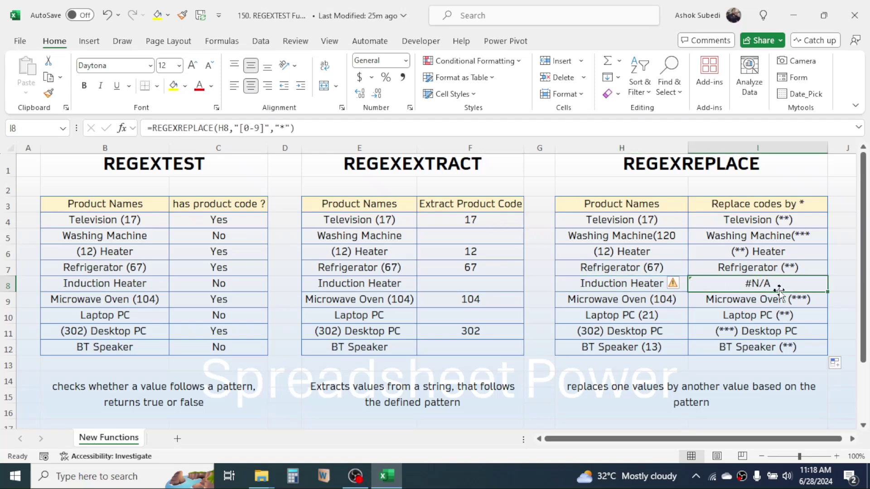
pyautogui.click(478, 217)
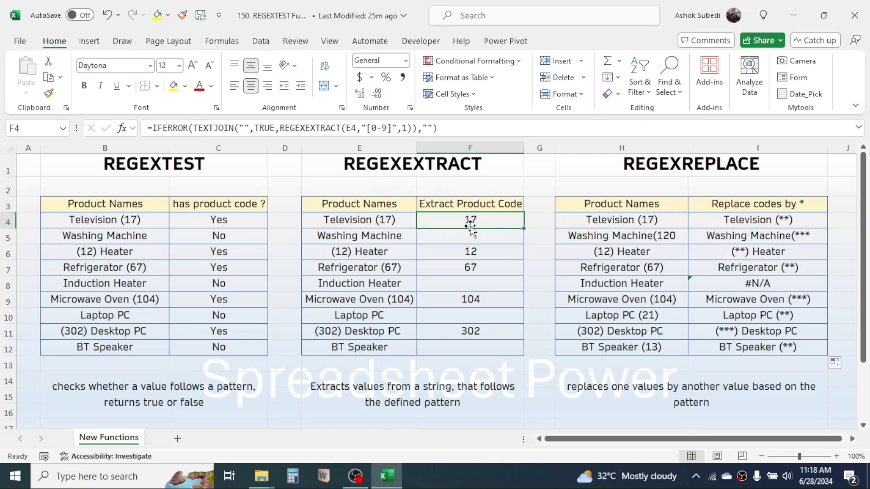
pyautogui.click(768, 408)
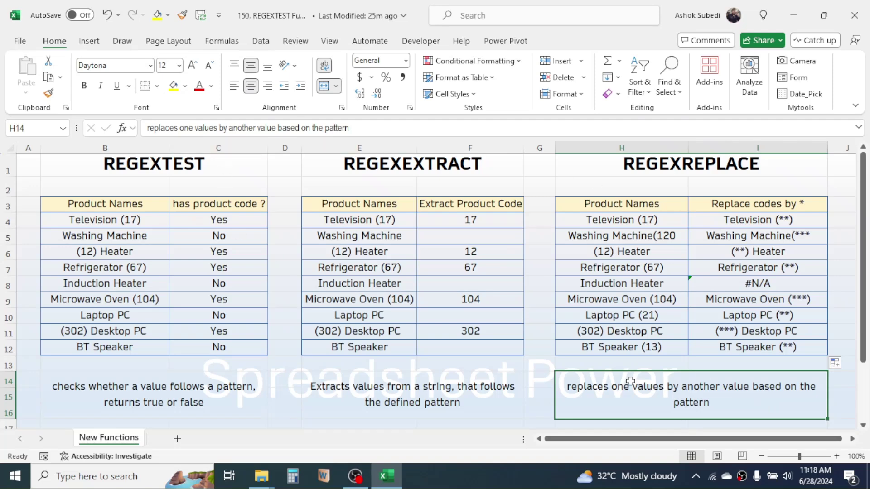
pyautogui.click(530, 398)
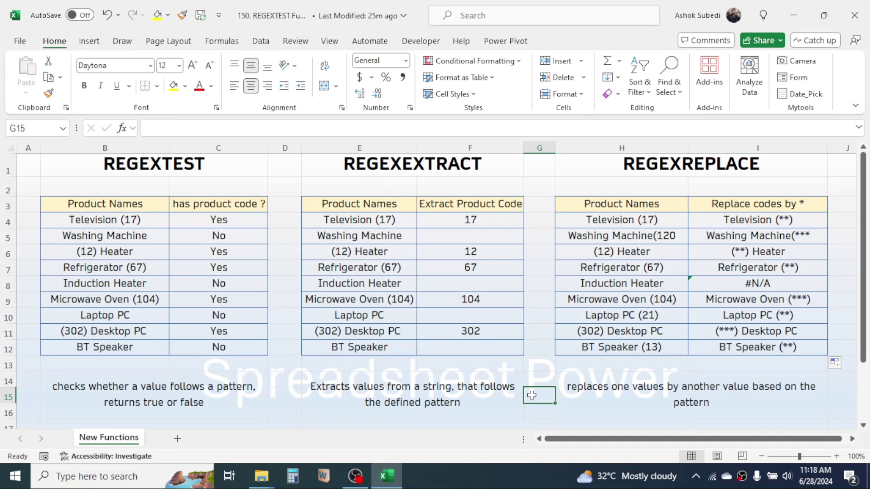
pyautogui.press('Down')
pyautogui.press('Down')
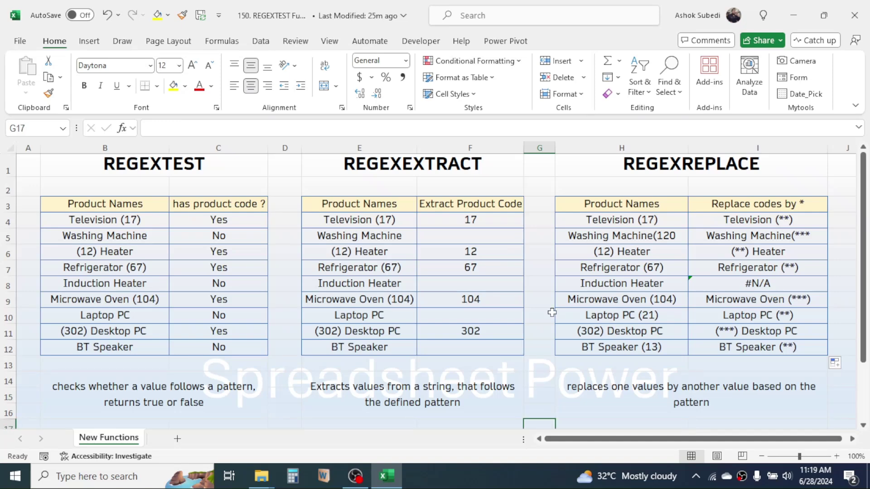